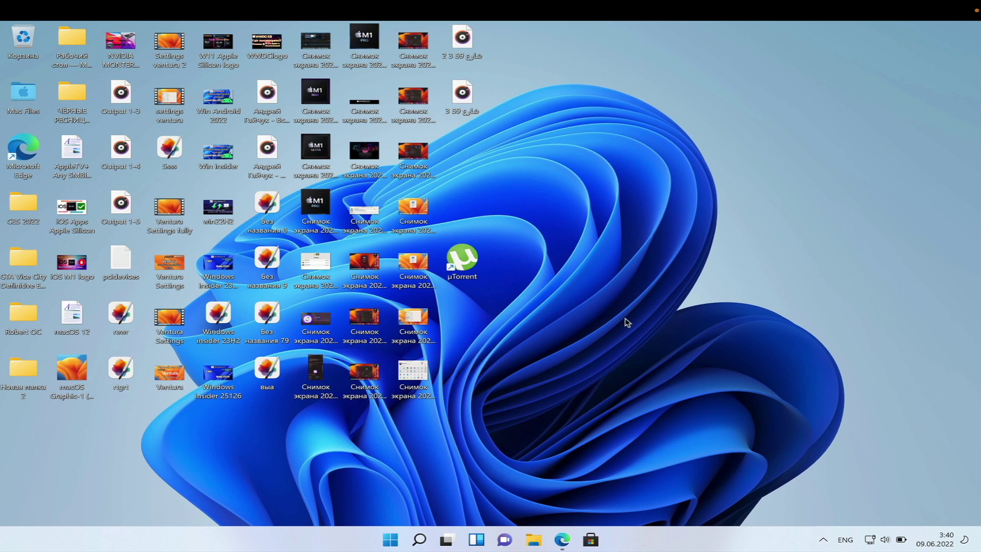
- Switch to Microsoft Edge and close the kmsauto search, KMSAuto++ and µTorrent tabs, leaving the second Yandex tab active
click(562, 540)
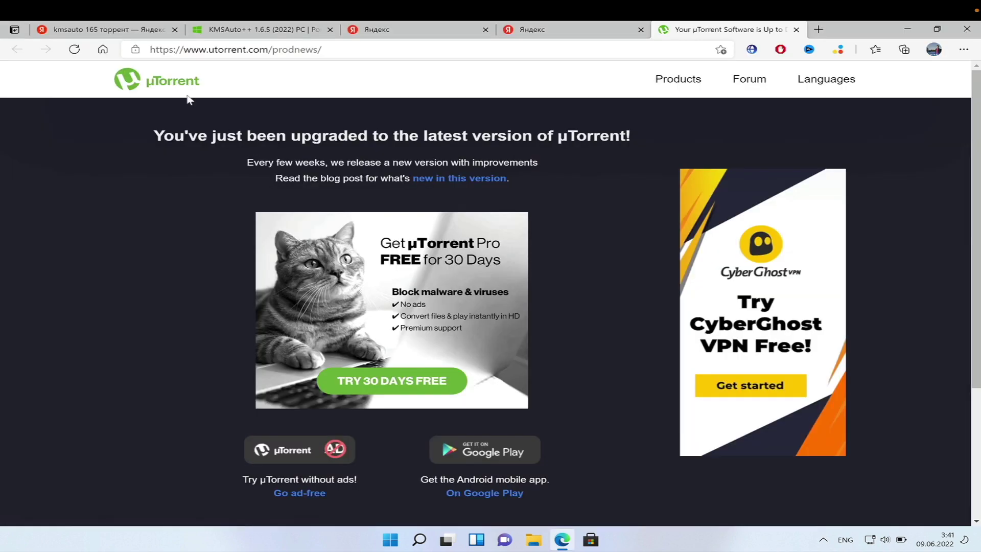
click(175, 29)
click(174, 29)
click(260, 29)
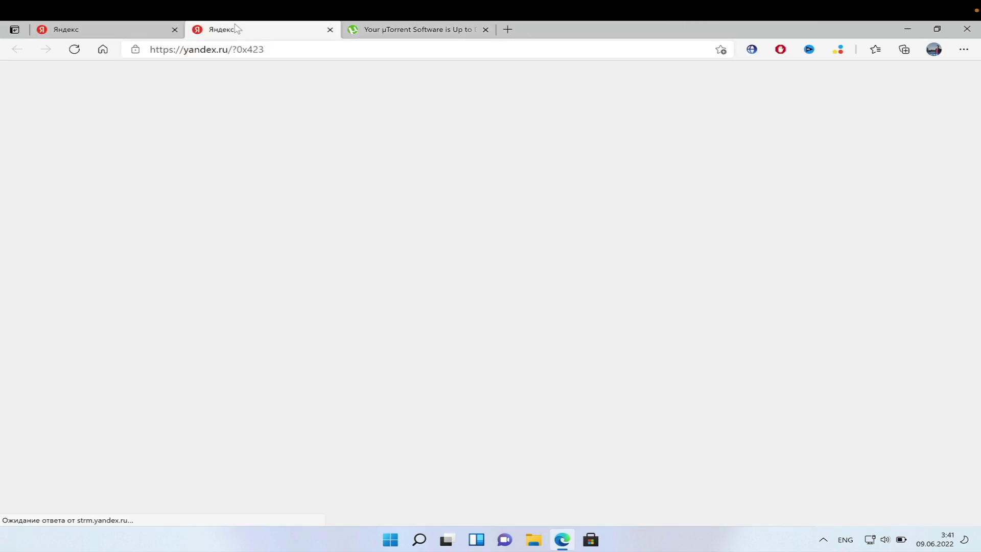
click(485, 29)
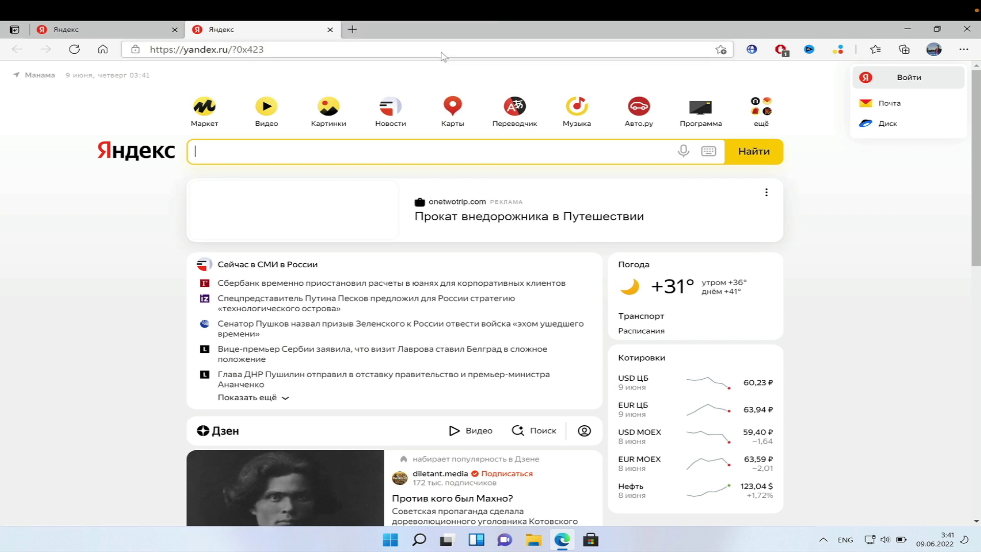
- Search Yandex for "twitter windows latest" and open the Windows Latest Twitter profile
click(356, 145)
text(t)
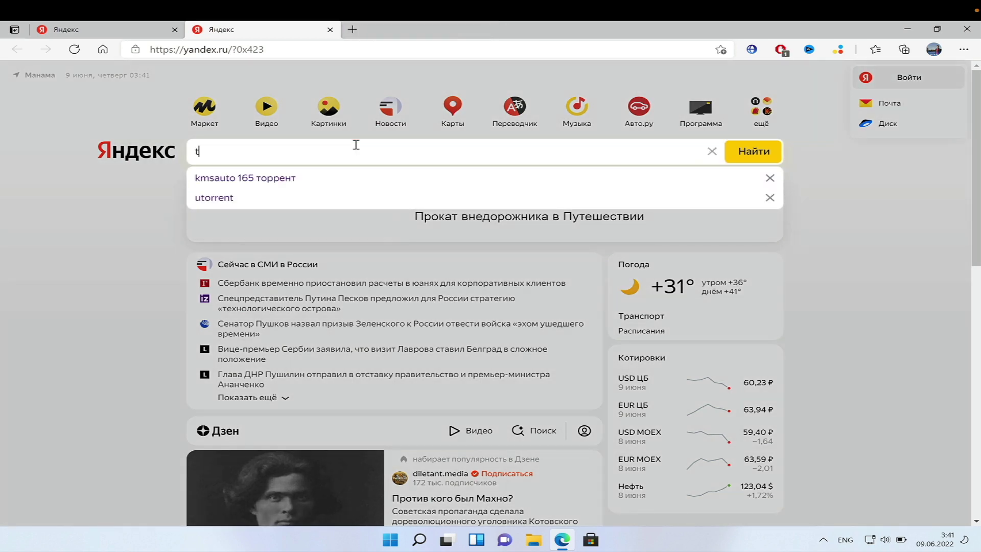
text(witter )
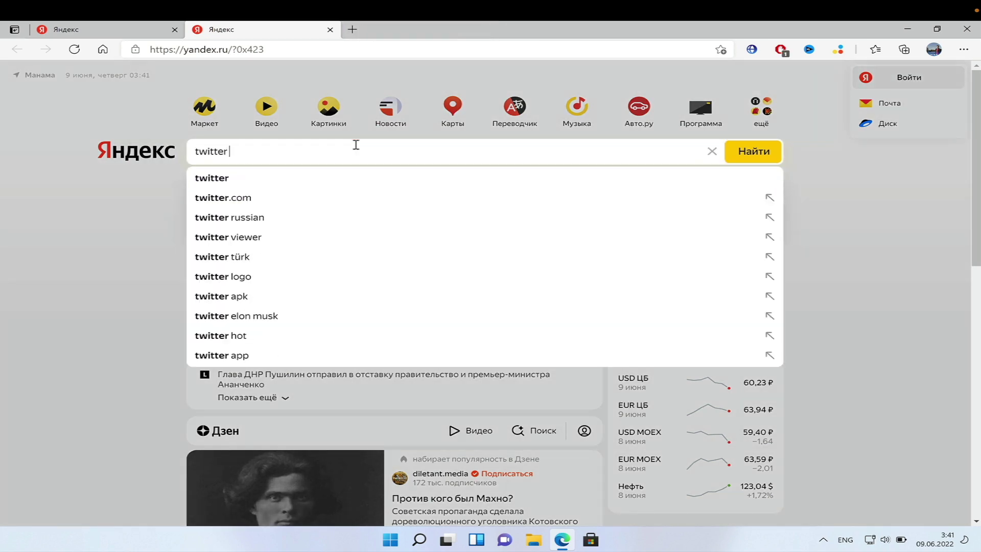
text(windows)
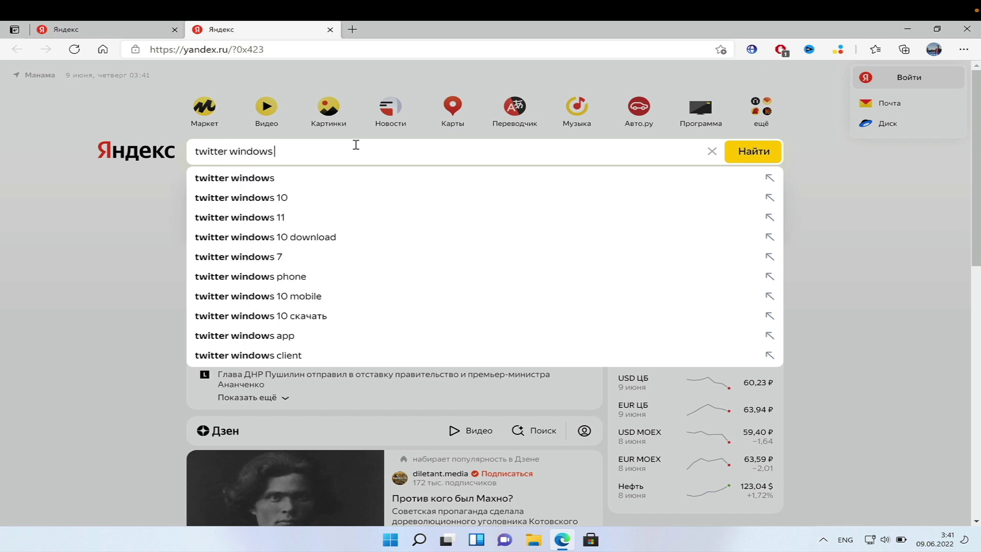
text( latest)
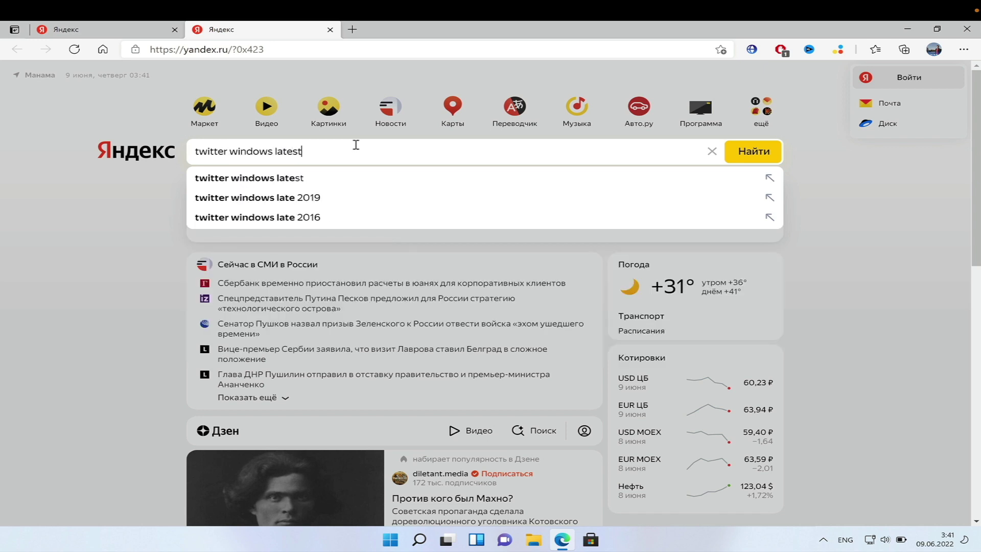
key(Return)
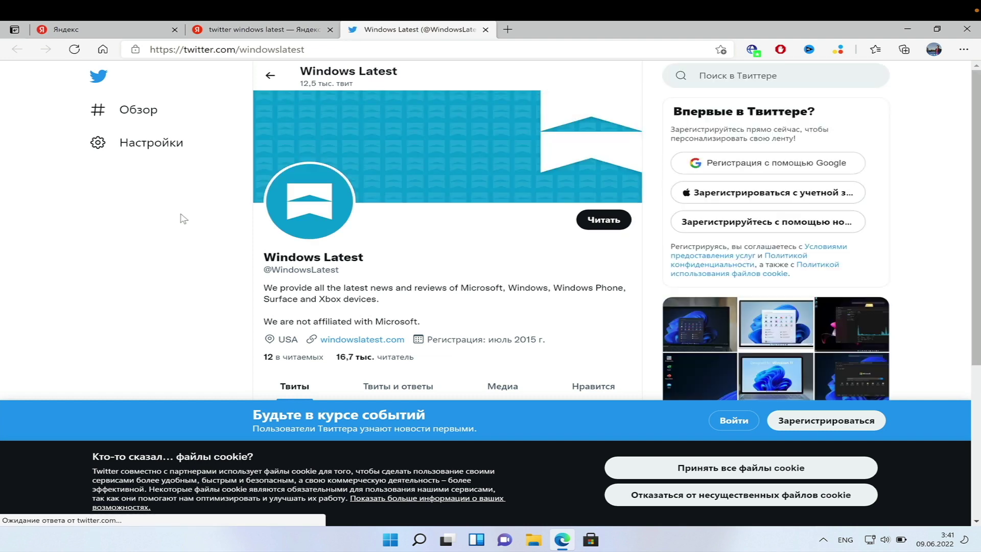
- Accept all cookies on Twitter and open the article linked in the tweet about Windows 11 being accidentally released for unsupported PCs
click(736, 467)
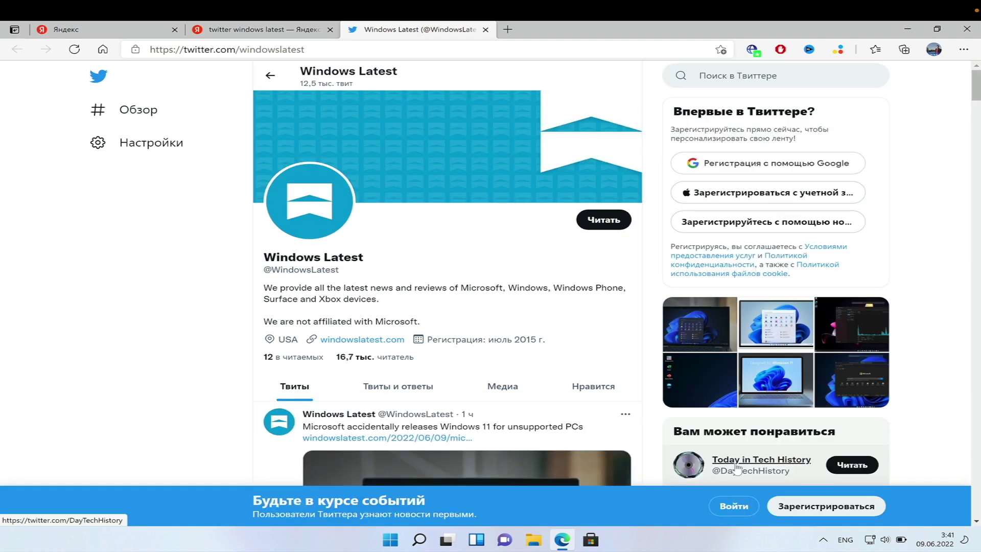
mouse_move(736, 467)
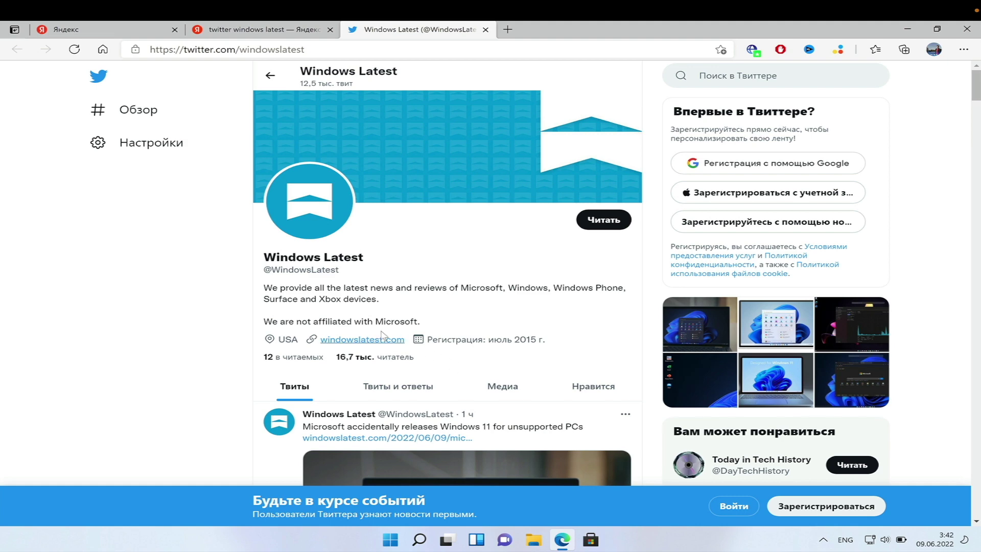
scroll(380, 332, down, 3)
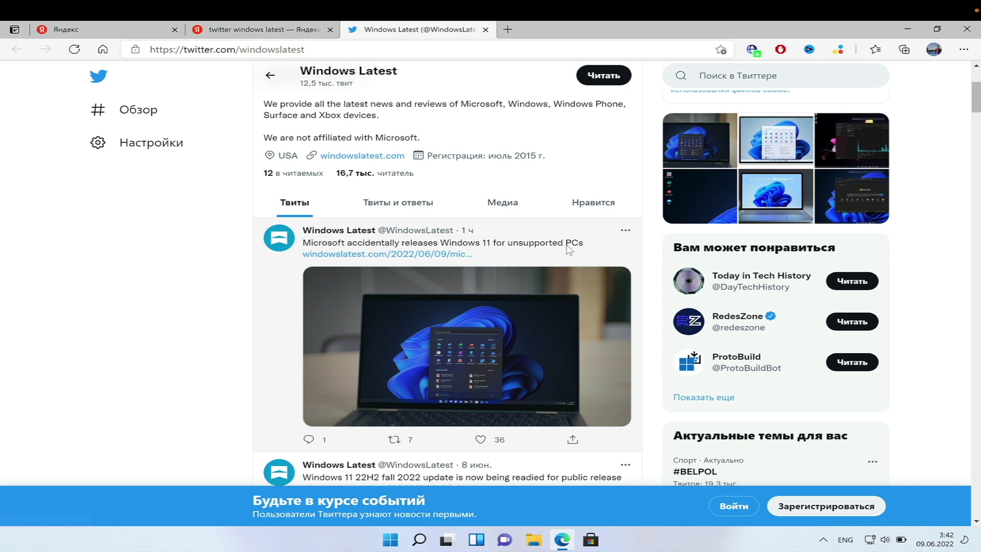
click(412, 255)
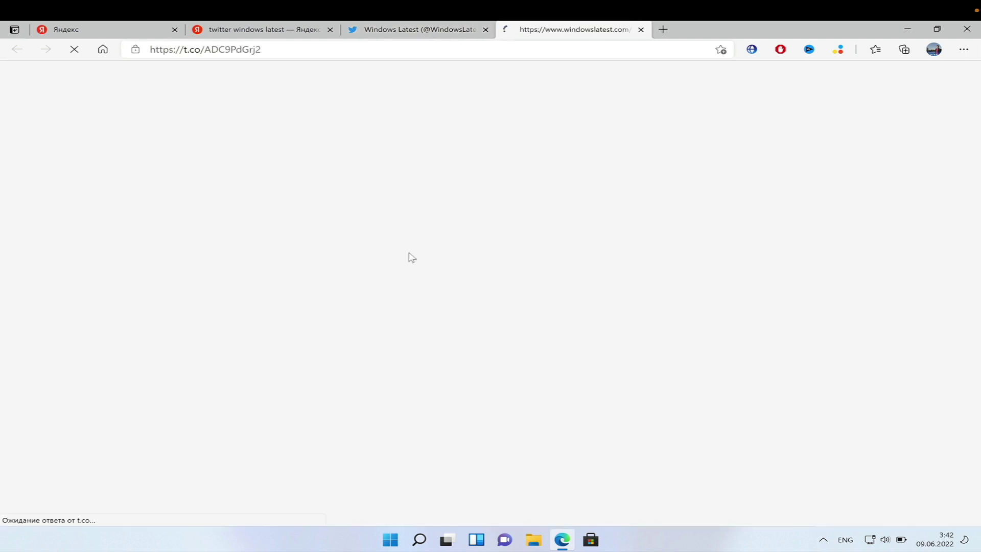
- Read the Windows Latest article, including the Windows Update screenshot and the section on Microsoft calling the rollout a mistake
scroll(411, 257, down, 5)
scroll(410, 258, down, 3)
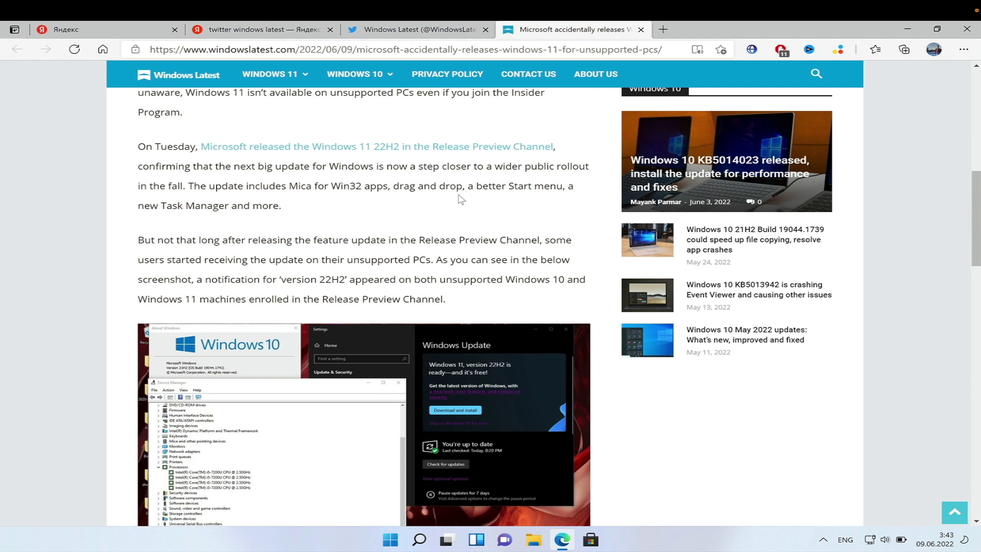
scroll(461, 199, down, 2)
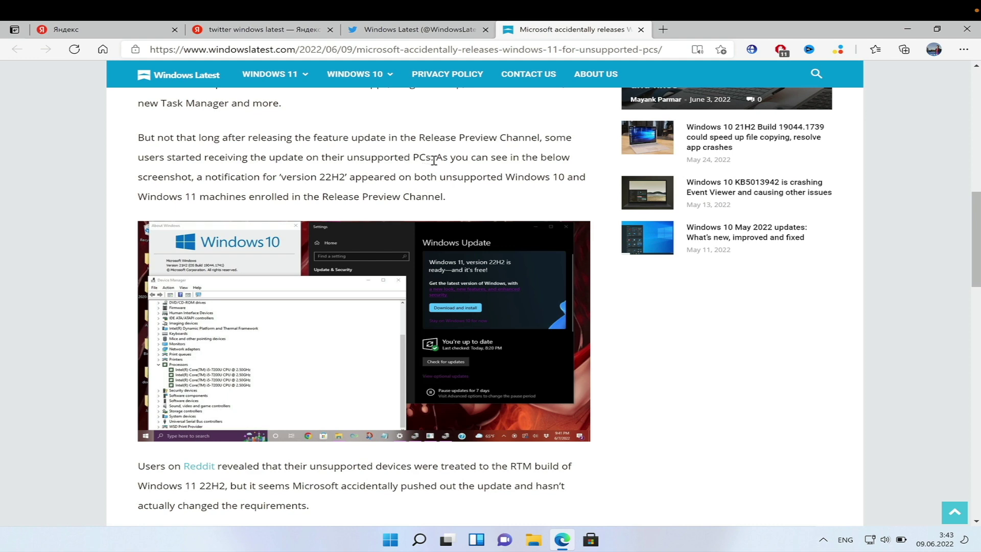
right_click(280, 300)
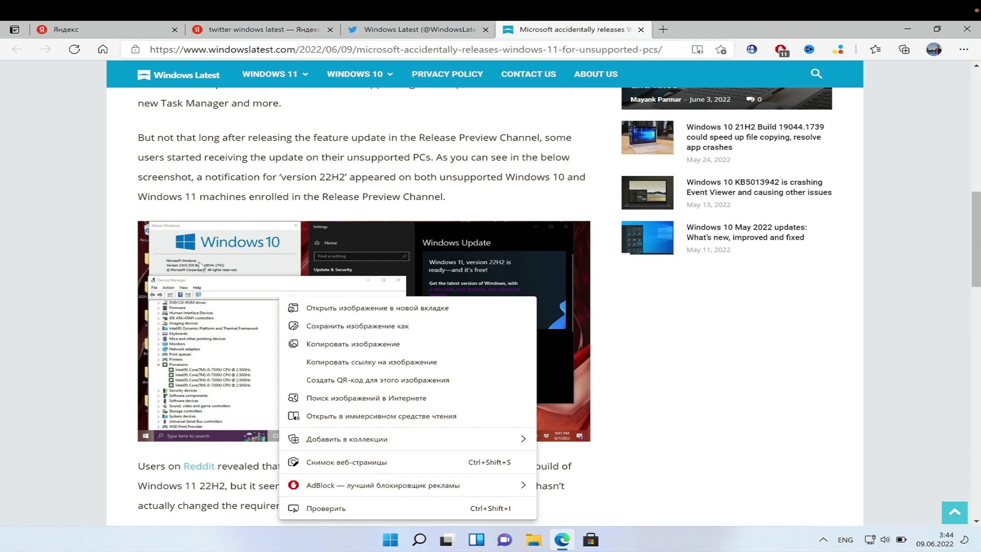
click(242, 281)
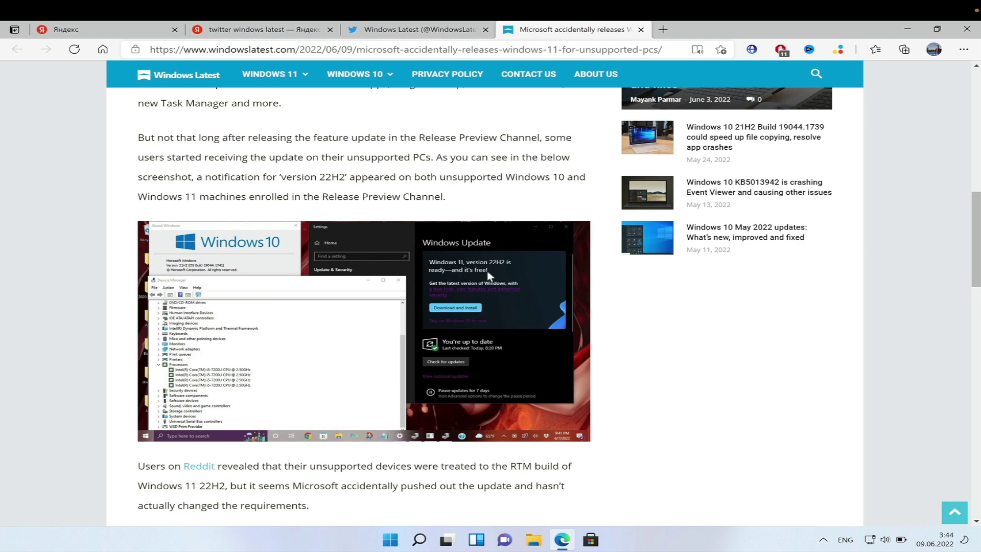
scroll(541, 277, down, 3)
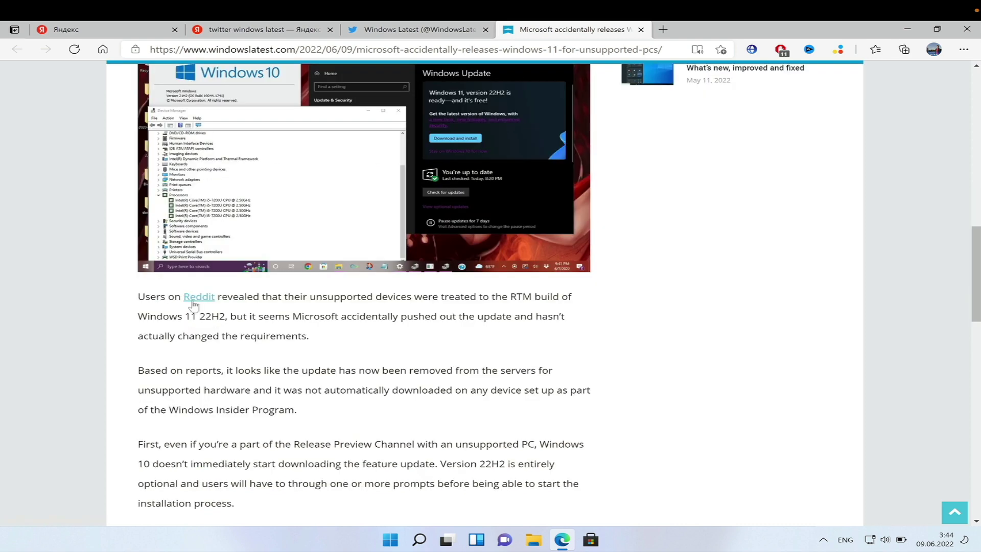
scroll(212, 349, down, 2)
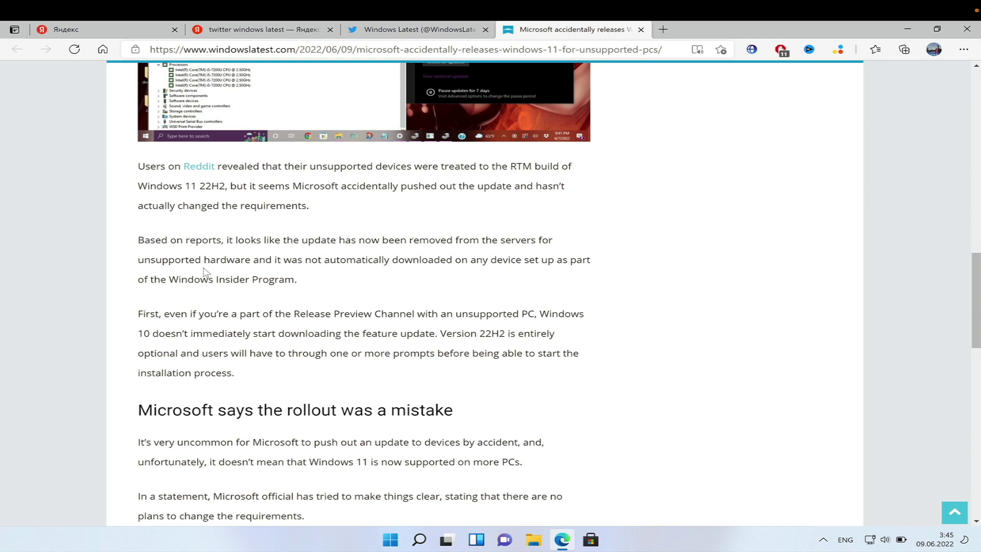
scroll(205, 271, down, 3)
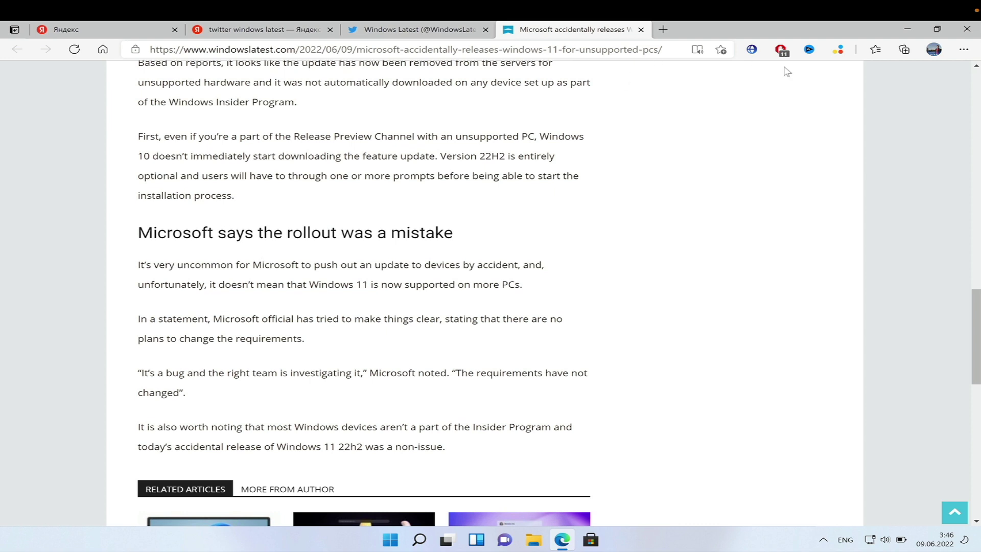
- Minimize the browser and view the contents of local disk C: in File Explorer
click(907, 29)
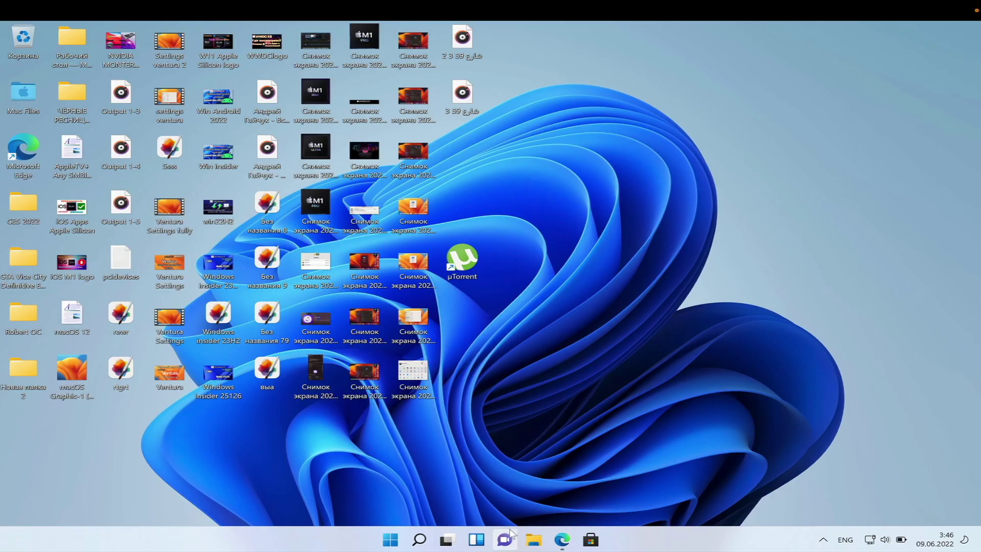
click(534, 539)
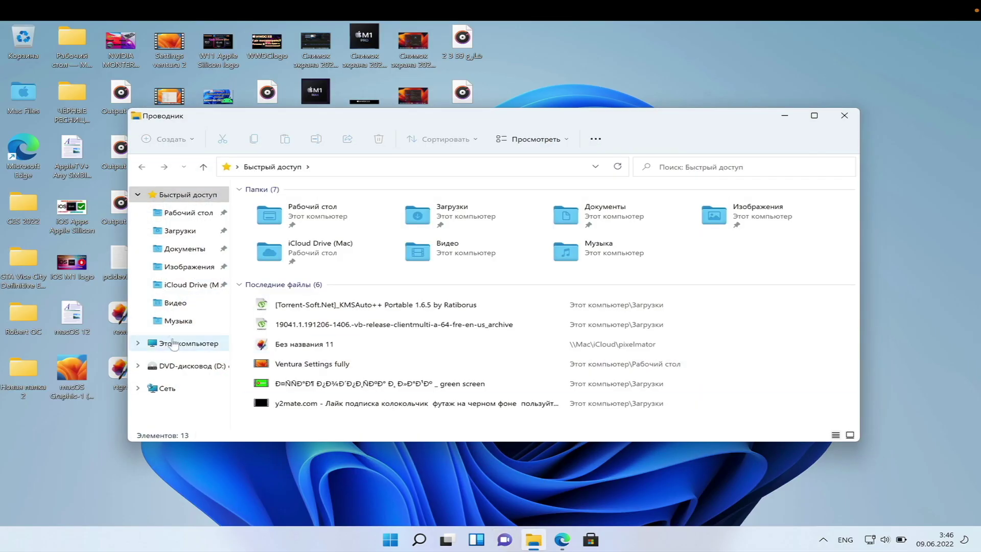
click(174, 343)
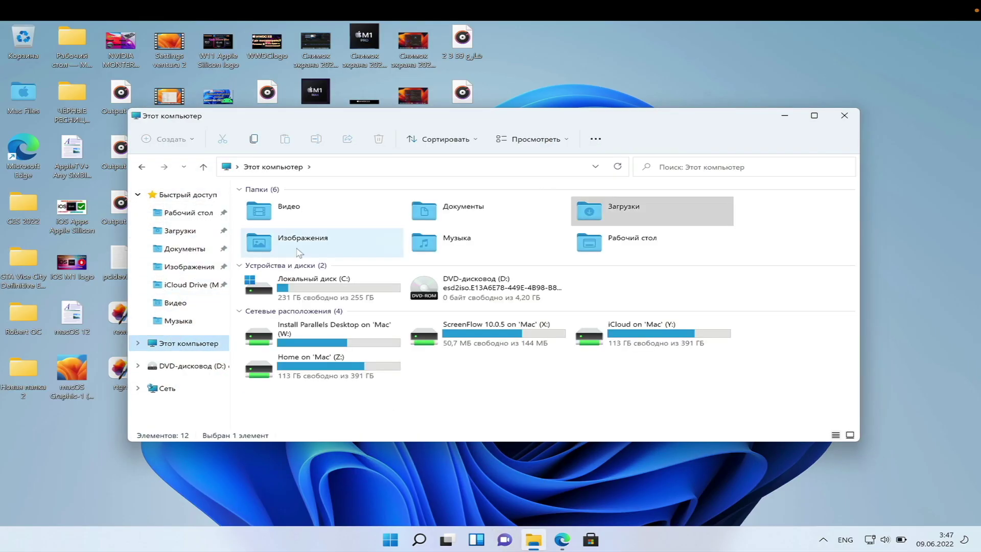
double_click(319, 284)
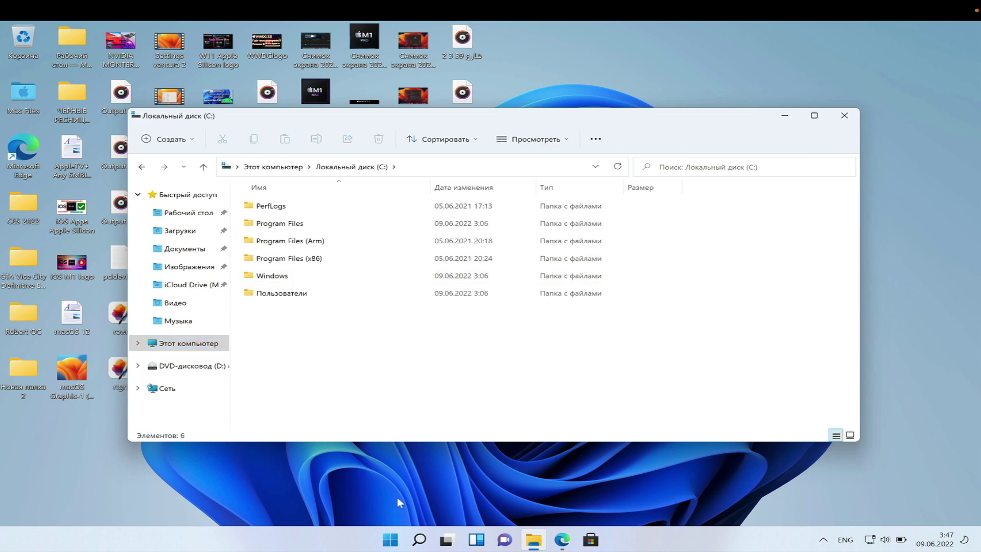
- Open the Windows Insider Program page under Windows Update in Settings and check which Insider channel is selected
click(390, 540)
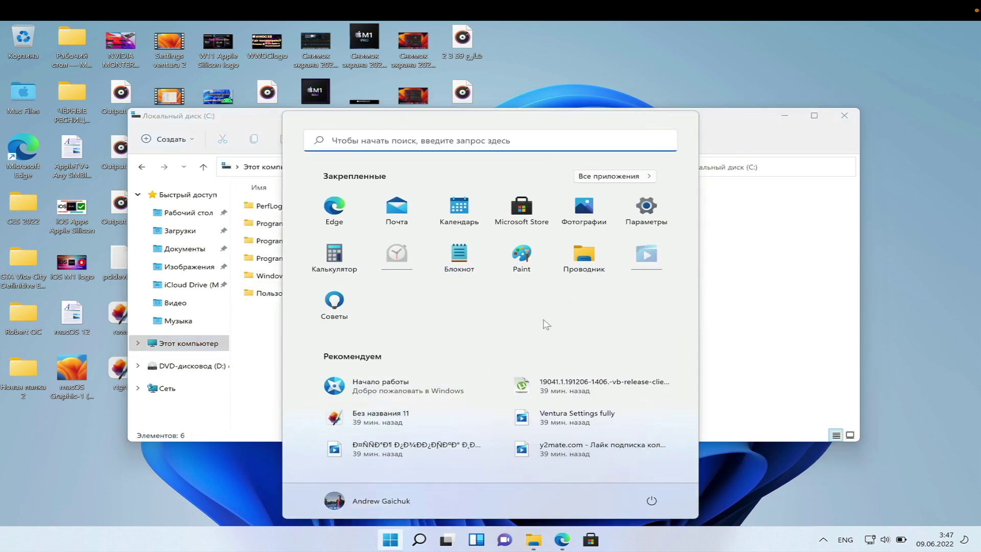
click(646, 207)
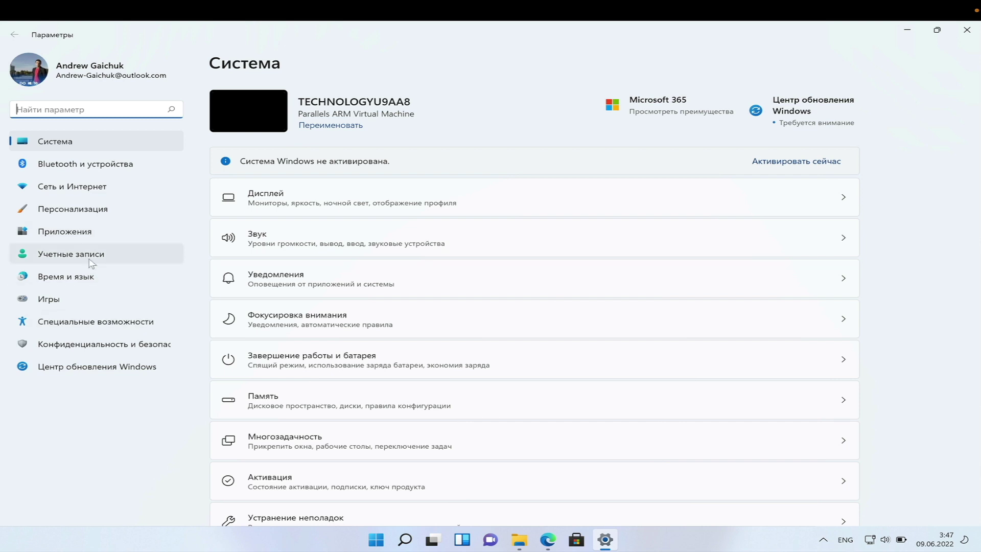
click(83, 368)
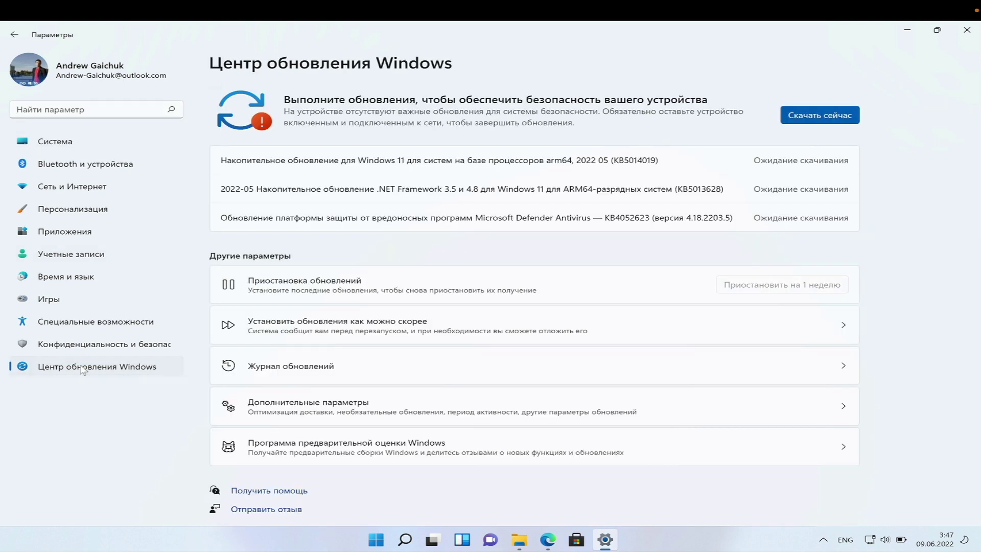
click(310, 441)
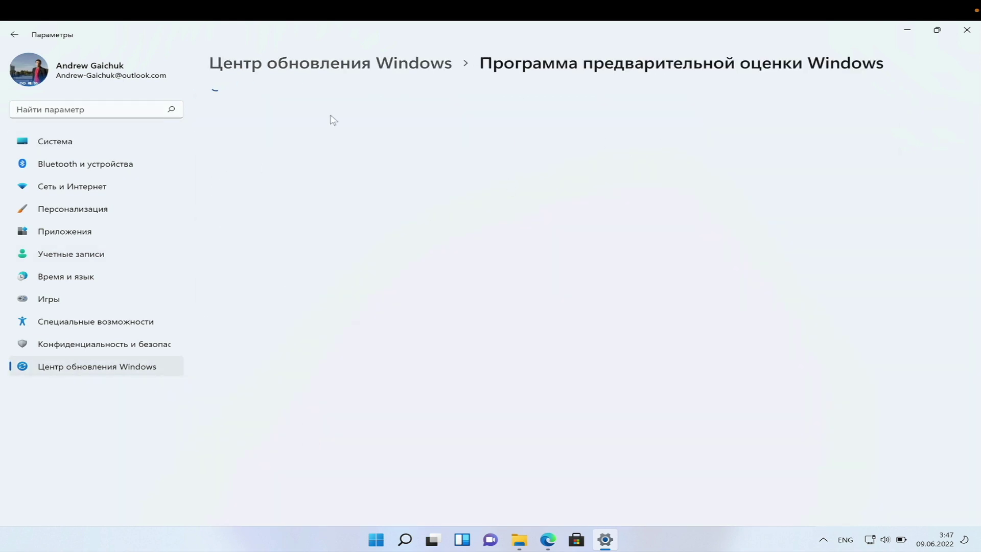
click(363, 179)
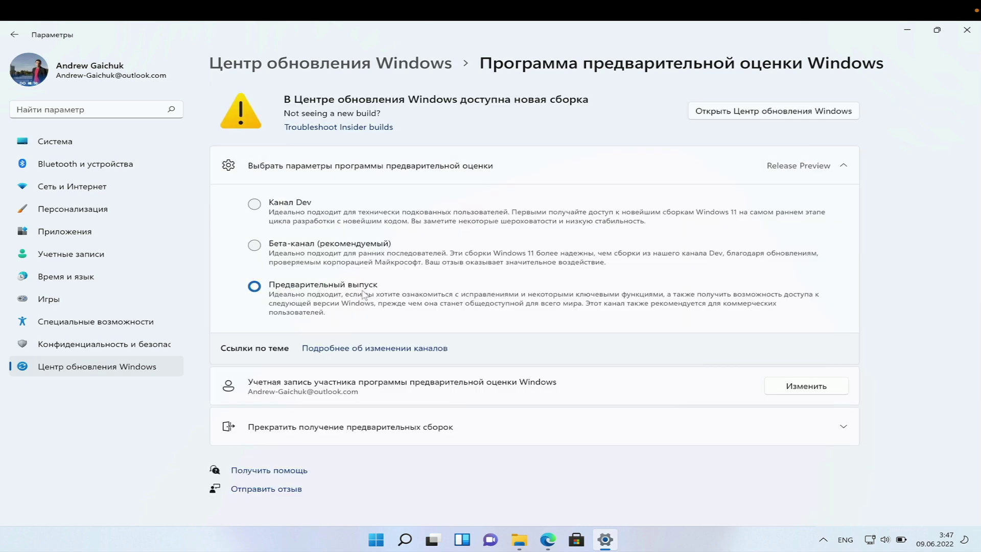
click(826, 163)
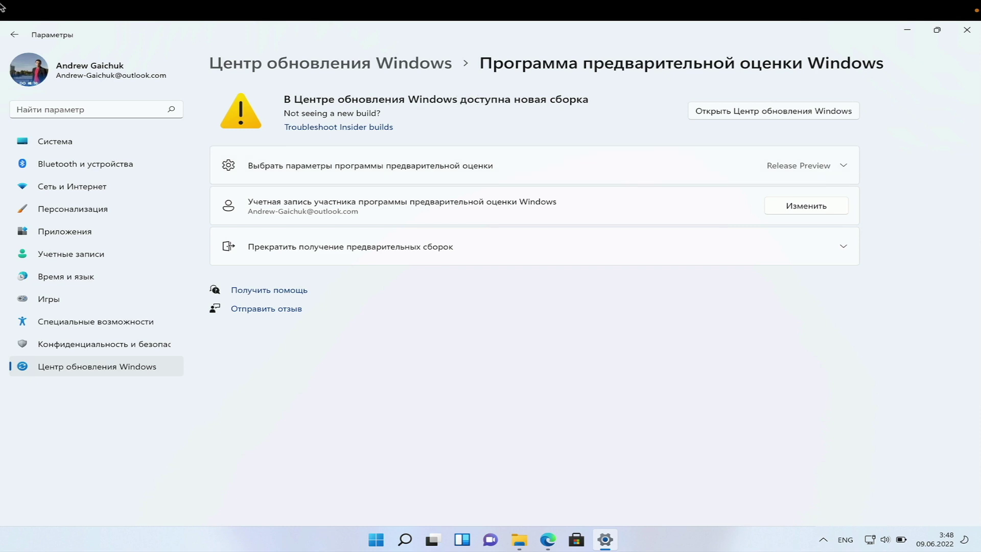
- Return to the main Windows Update page and start downloading the pending updates
click(14, 34)
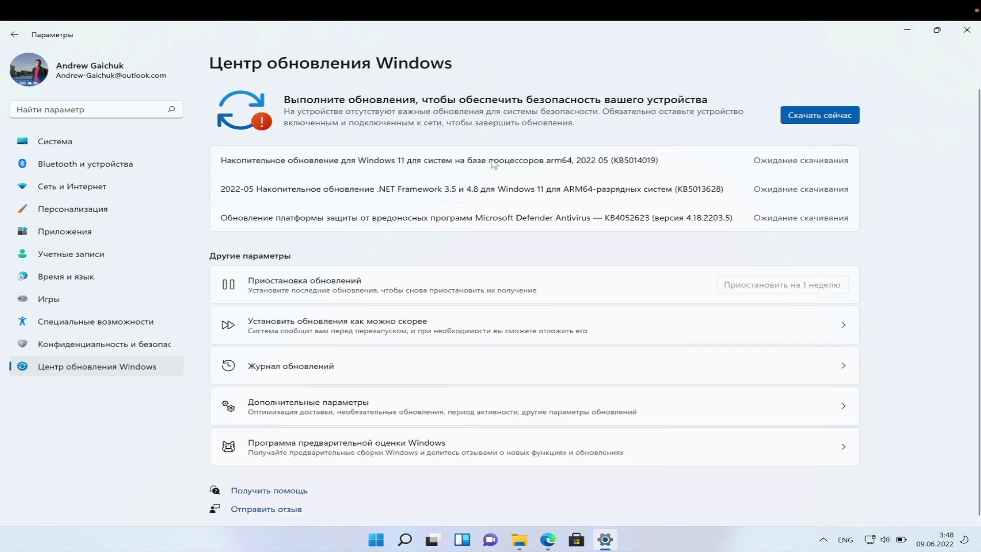
click(838, 117)
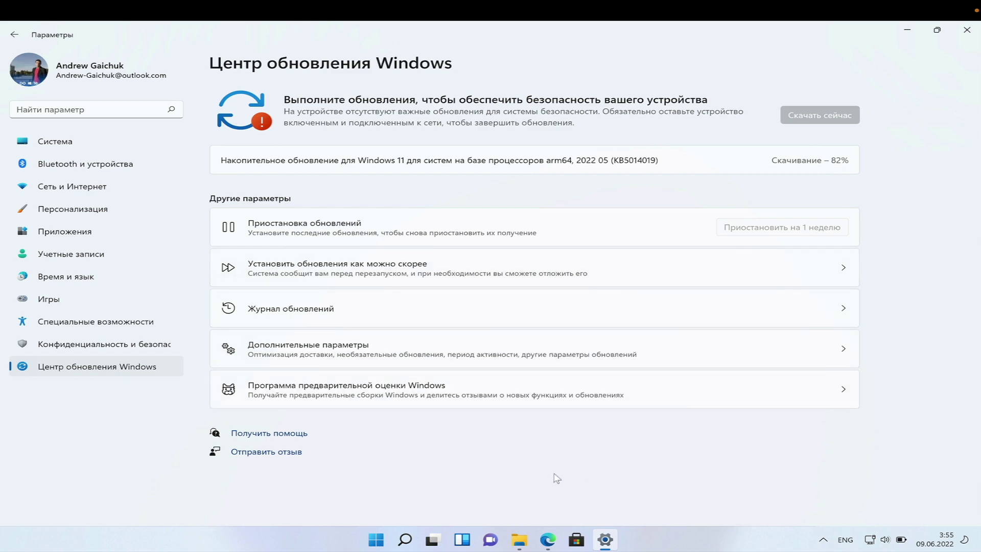
- Switch to Microsoft Edge, search for "change windows" in the first Yandex tab and open the ChangeWindows Timeline page
click(548, 537)
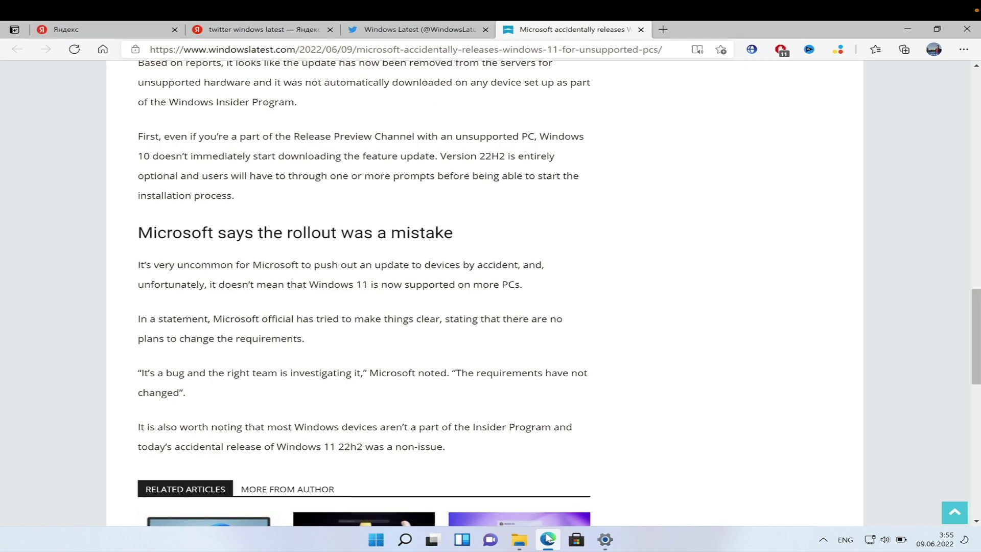
click(142, 28)
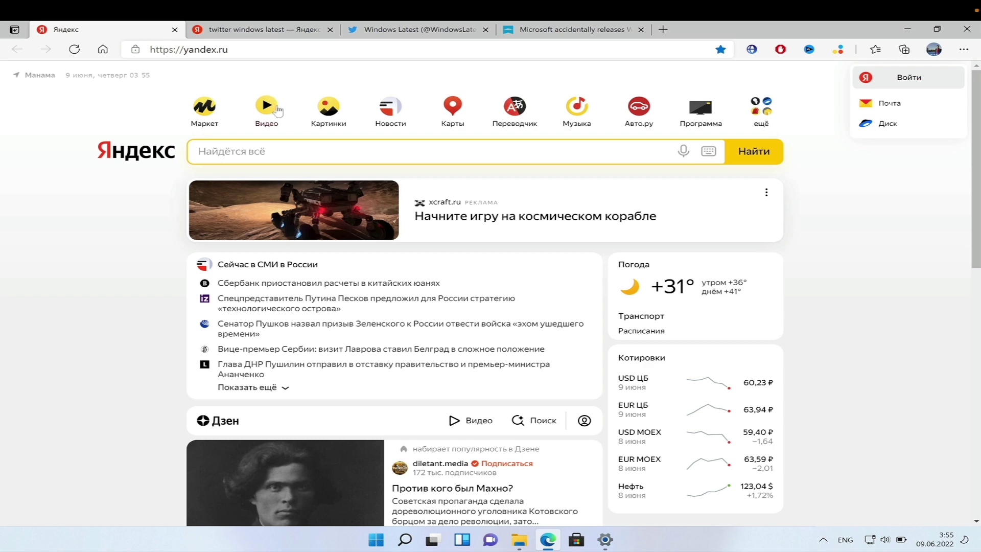
click(295, 147)
text(cha)
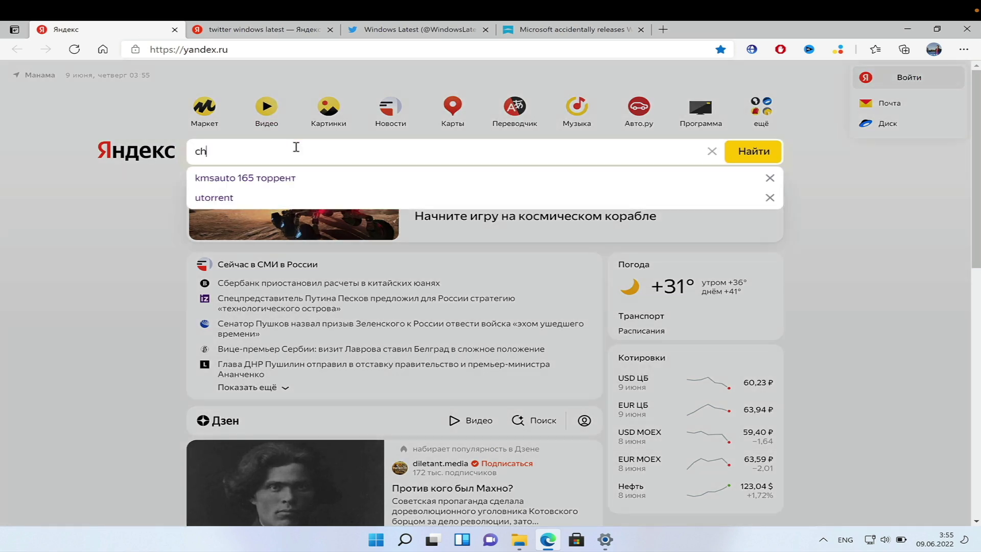
click(120, 167)
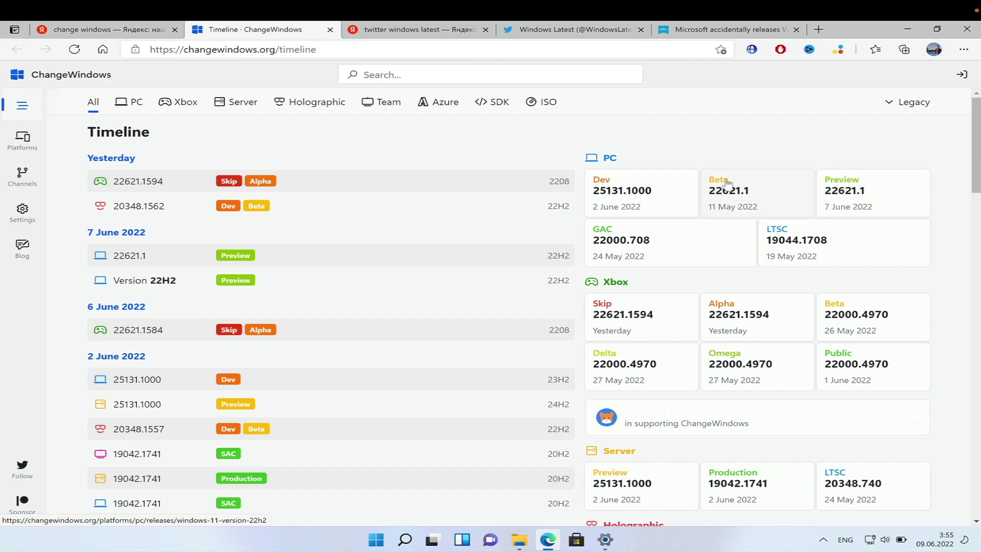
- Minimize the browser and check the update download progress on the Windows Update page
click(909, 30)
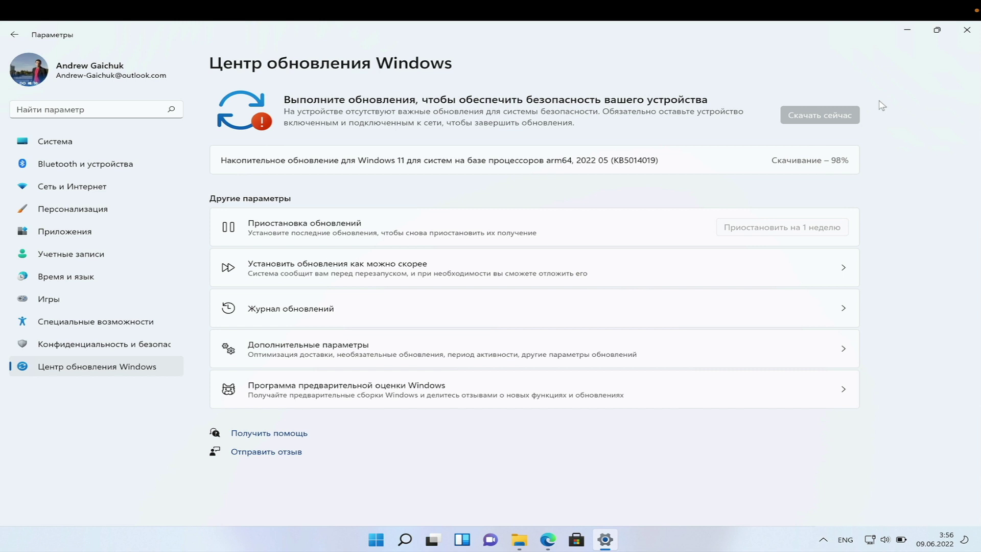
double_click(800, 31)
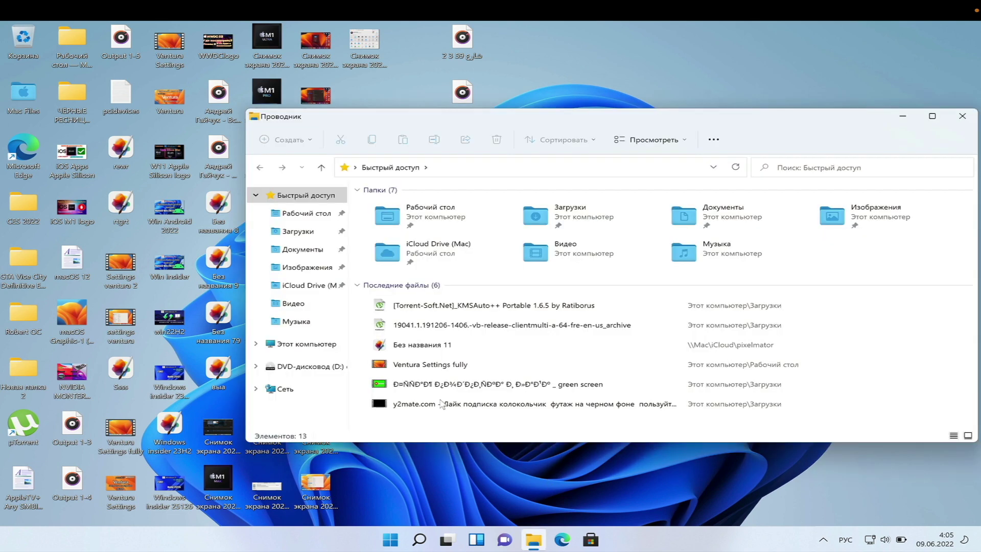
- View the contents of local disk C: in File Explorer and shift its window towards the upper right
click(534, 539)
click(283, 345)
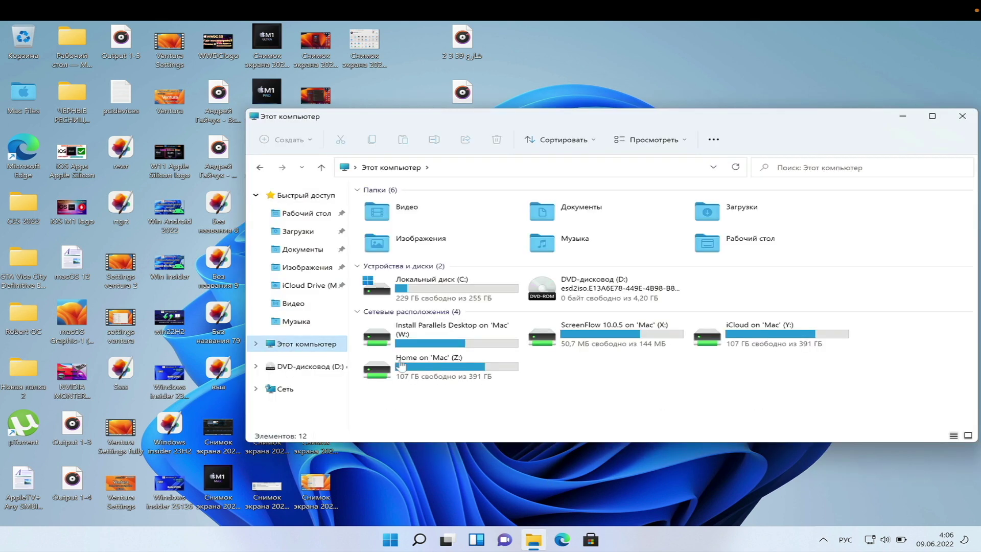
double_click(448, 291)
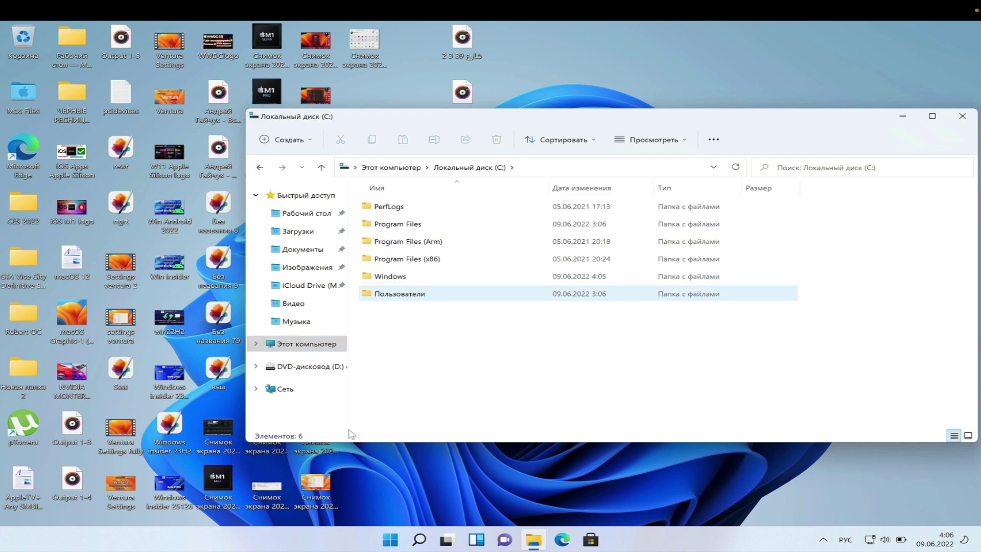
click(390, 537)
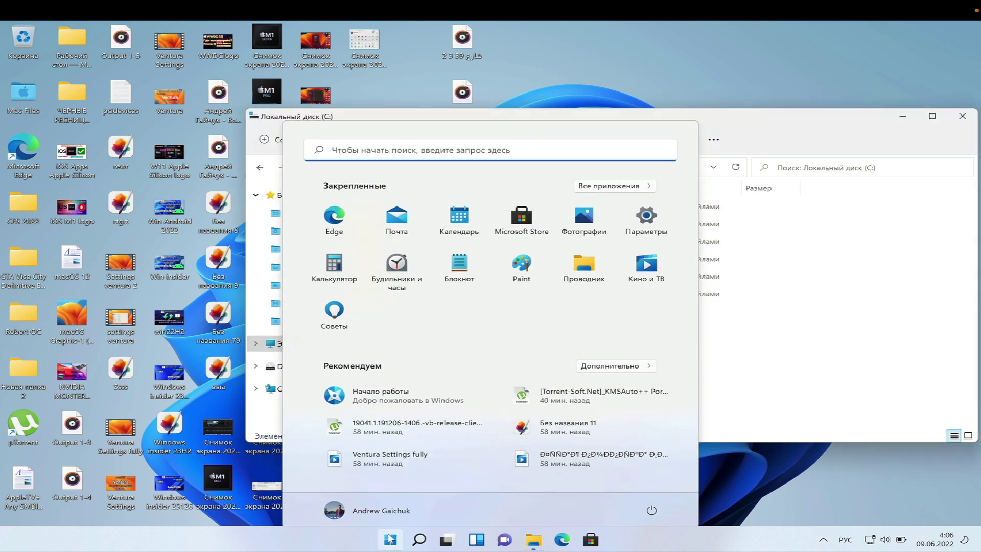
click(390, 538)
drag(593, 120, 708, 92)
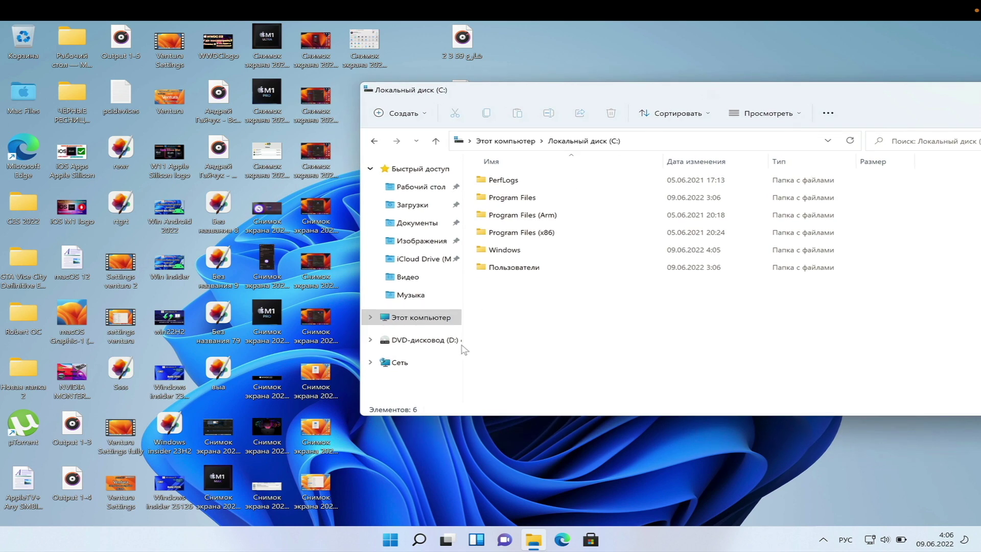
- In Settings, view the Insider channel options under Windows Update, return to the main update page and check for updates
click(390, 534)
click(646, 207)
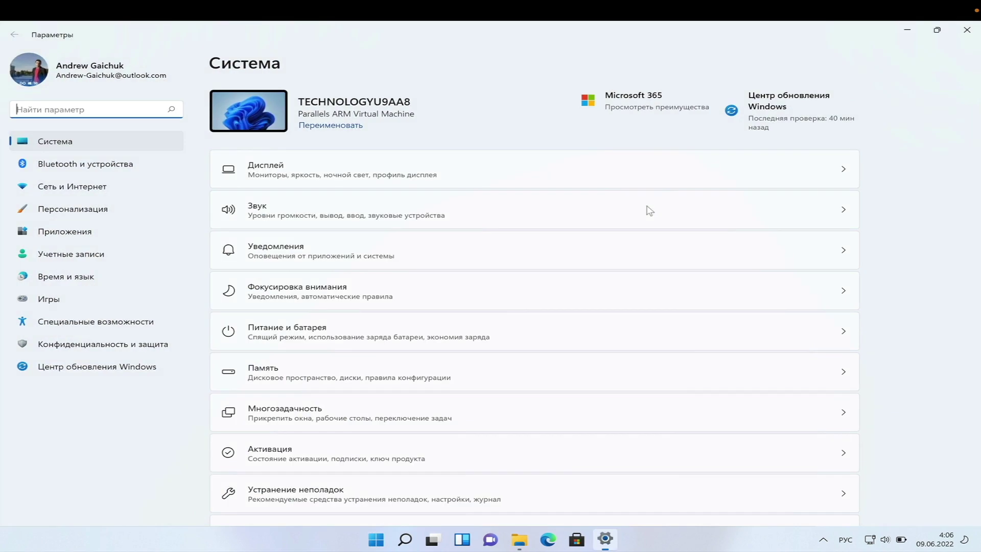
click(67, 367)
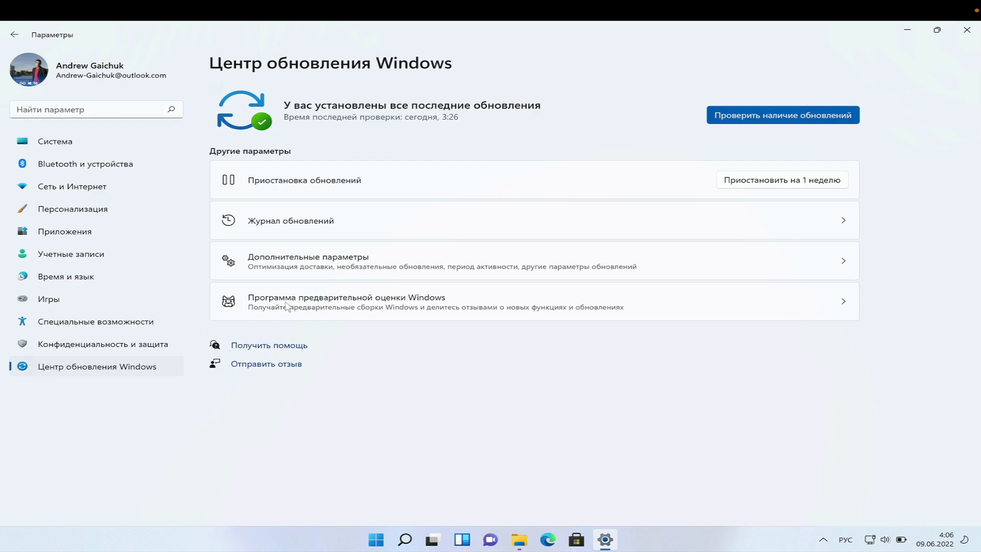
click(305, 295)
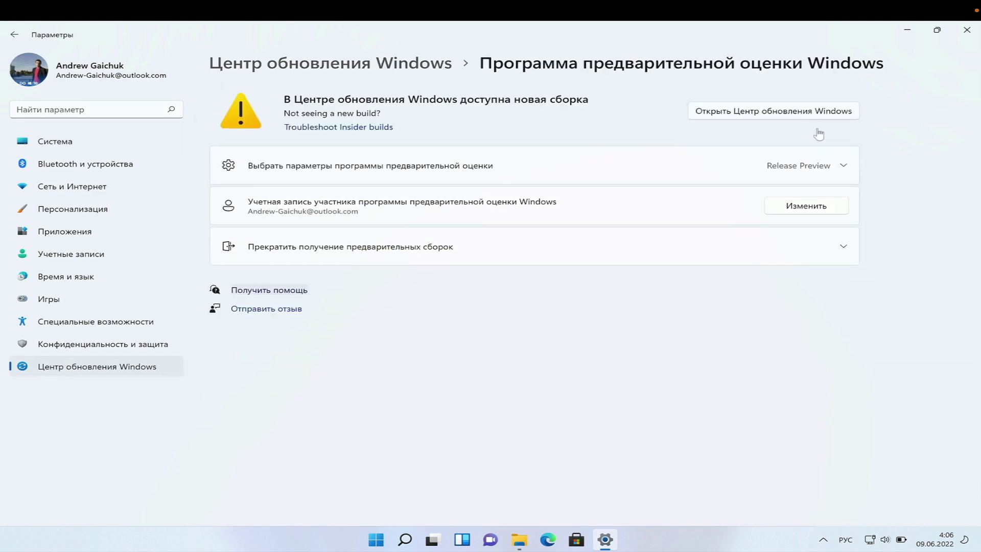
click(826, 169)
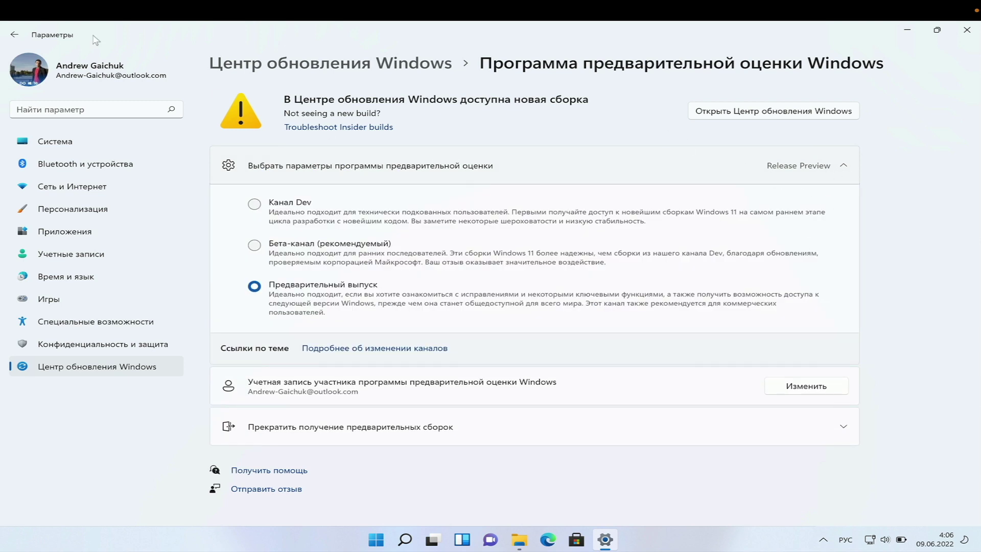
click(15, 34)
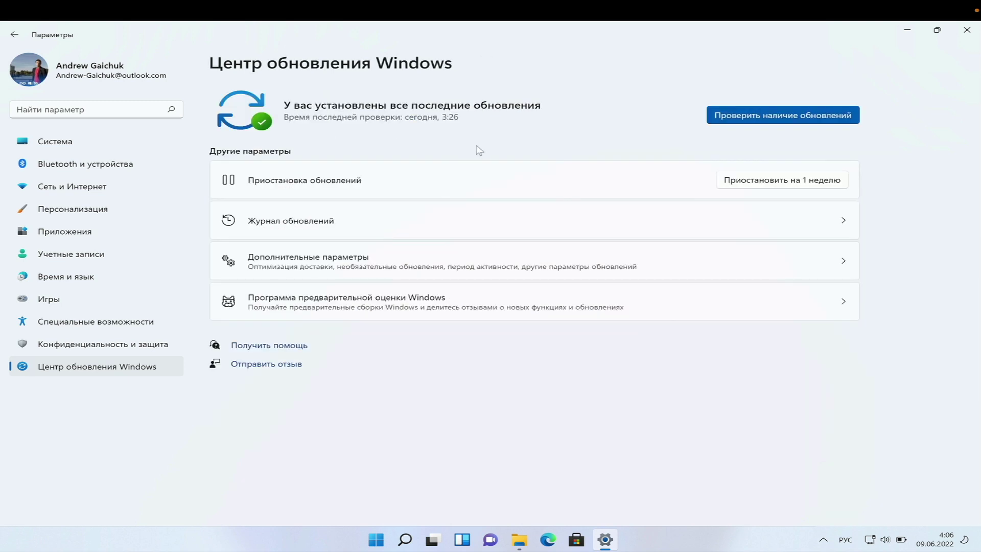
click(785, 116)
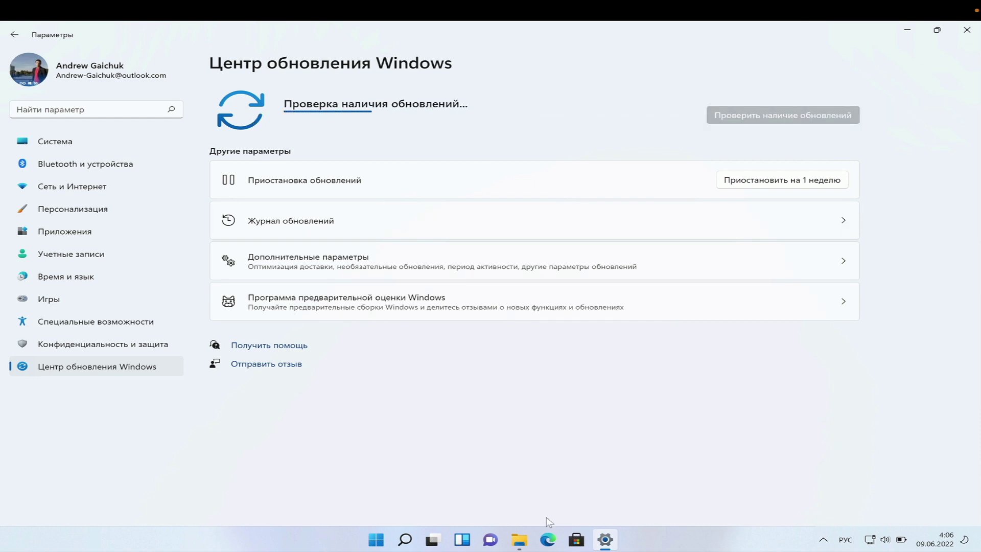
- In the File Explorer folder options, enable showing hidden files, folders and drives, and move the window below the Windows Update status
click(522, 540)
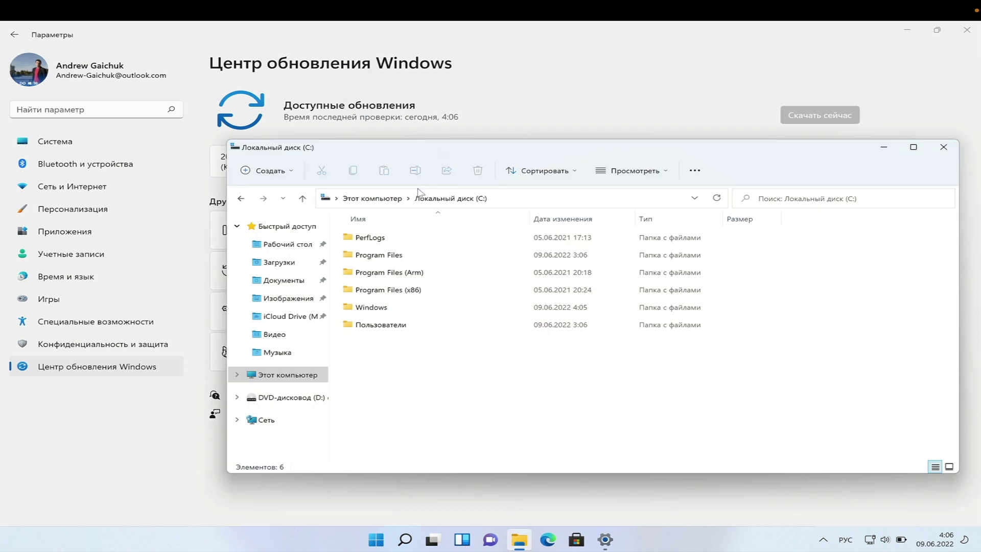
click(694, 171)
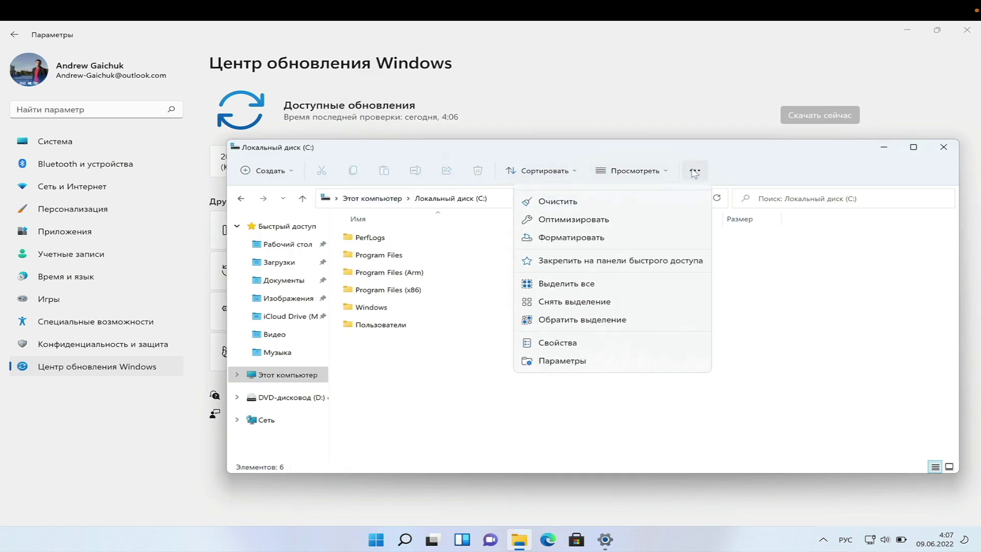
click(562, 378)
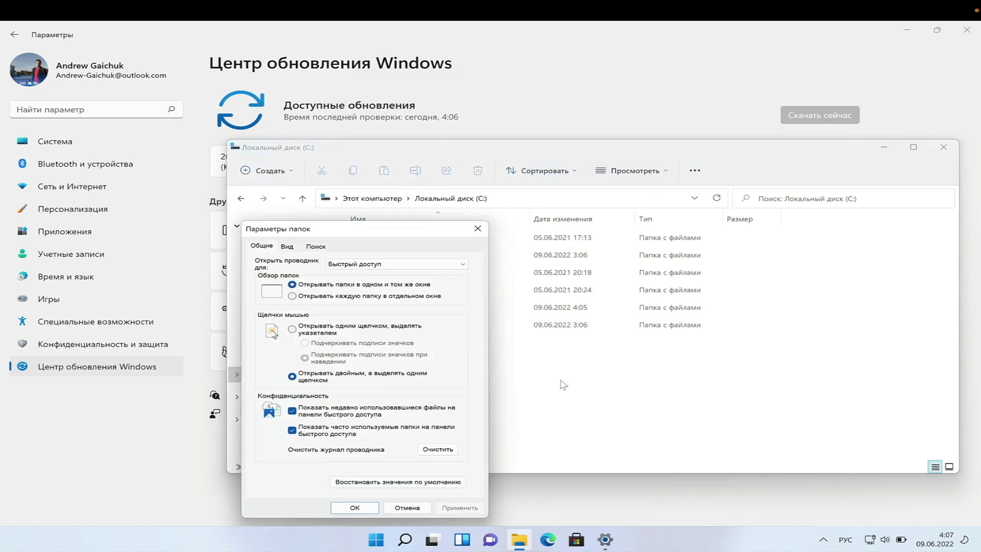
click(293, 249)
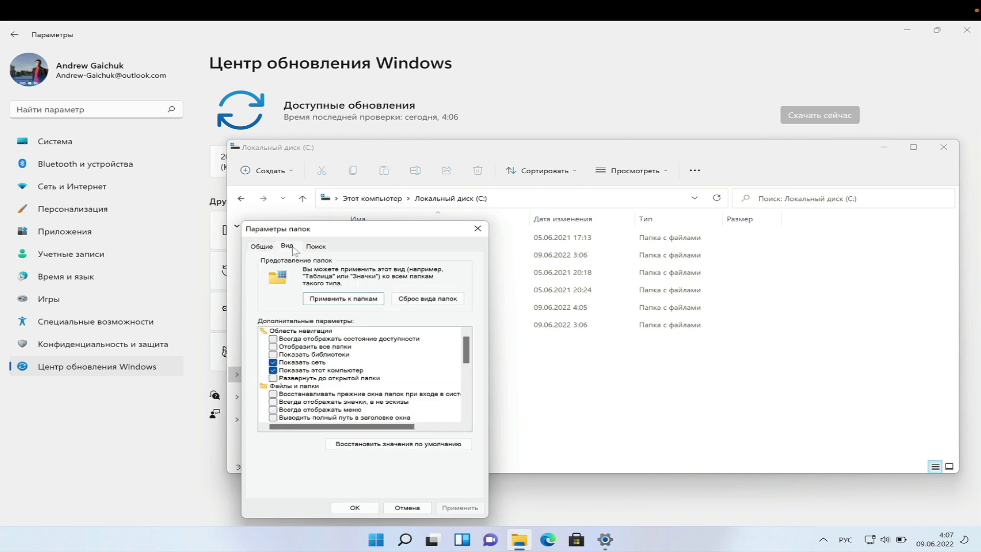
scroll(331, 384, down, 5)
click(315, 410)
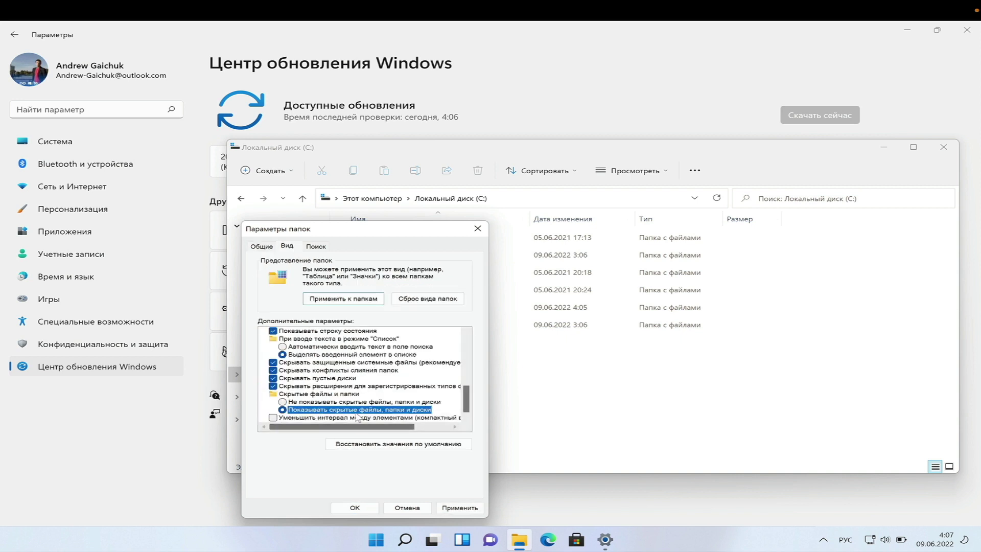
click(456, 505)
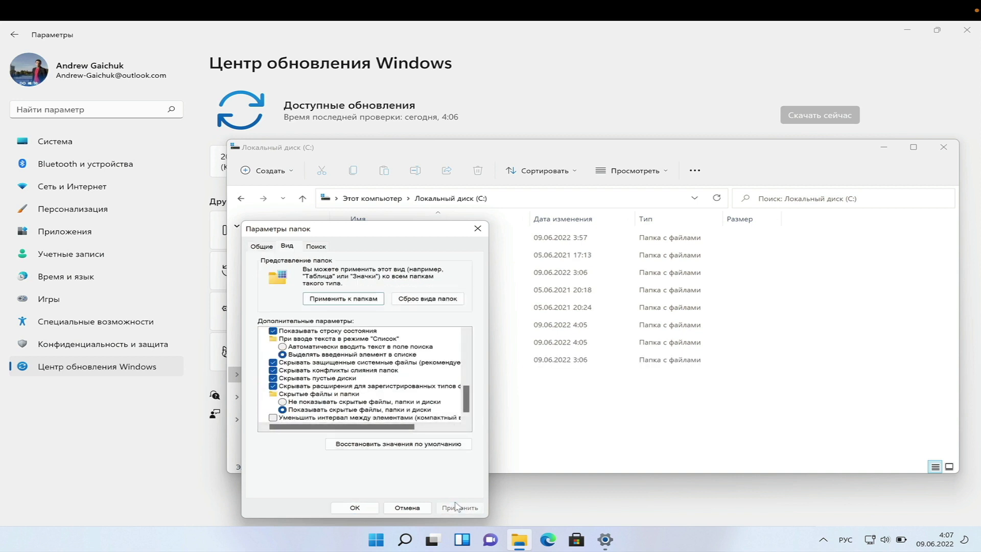
click(355, 507)
drag(484, 150, 463, 223)
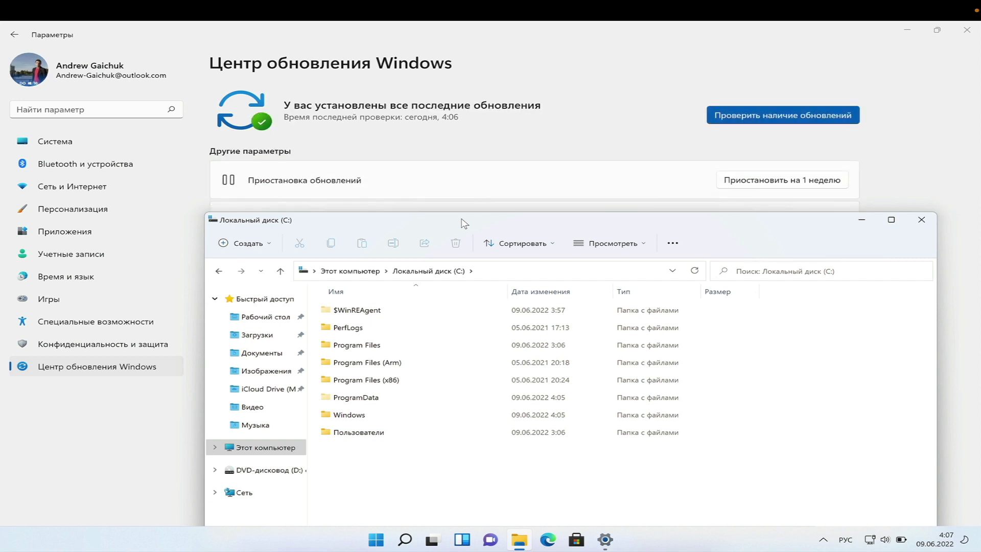
- Check for updates again in Settings and glance at the drive C: folders in File Explorer
click(473, 193)
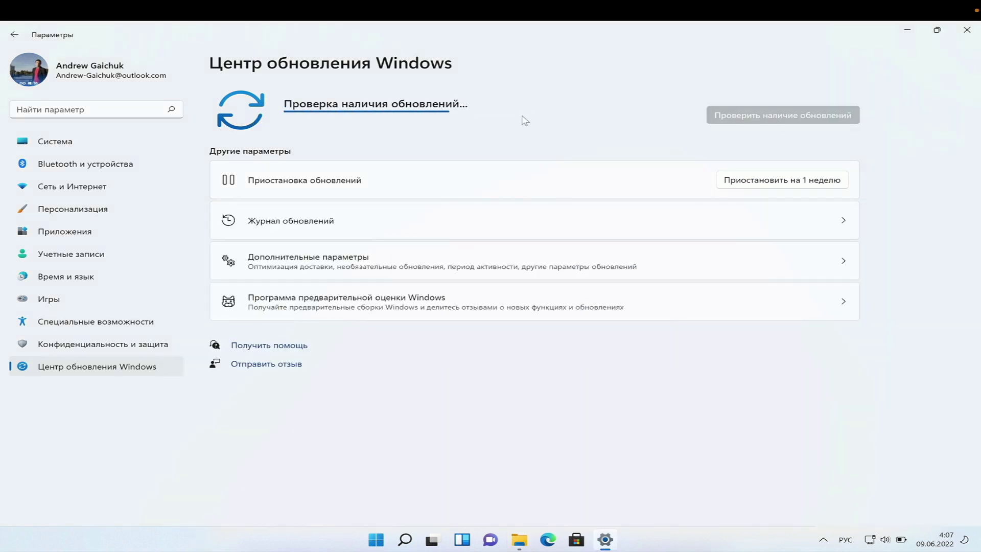
click(519, 539)
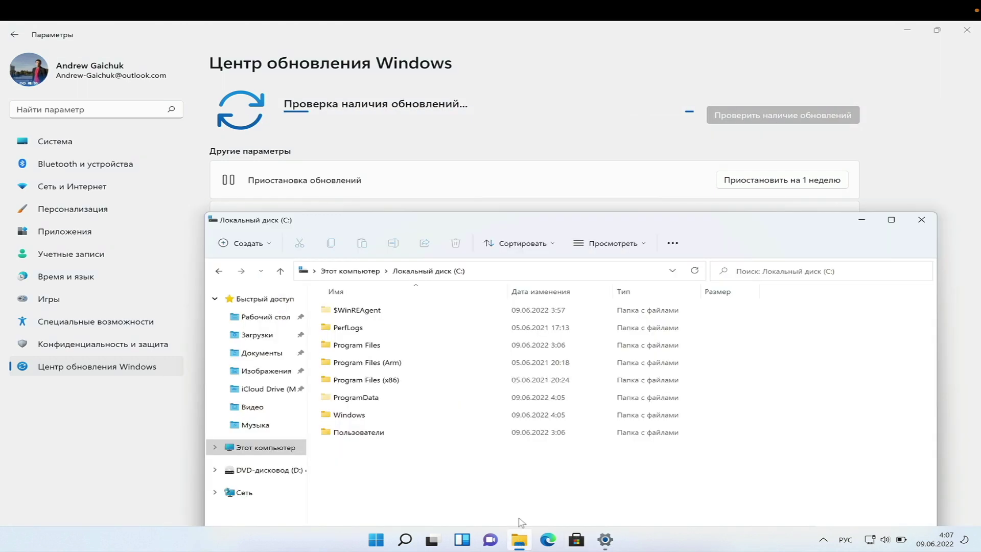
key(alt+Tab)
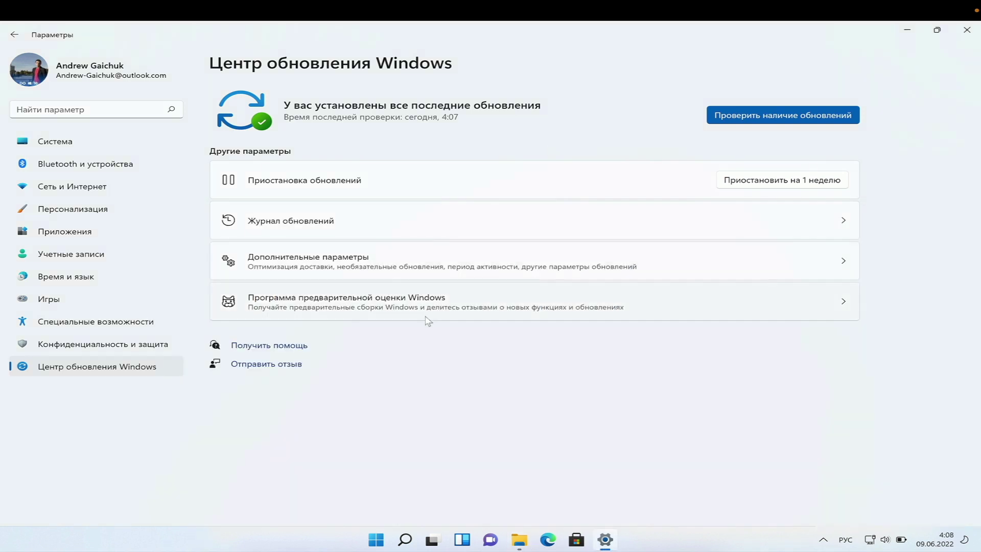
- Visit the Windows Insider Program page, return to Windows Update from it and repeat the update check
click(429, 305)
click(748, 111)
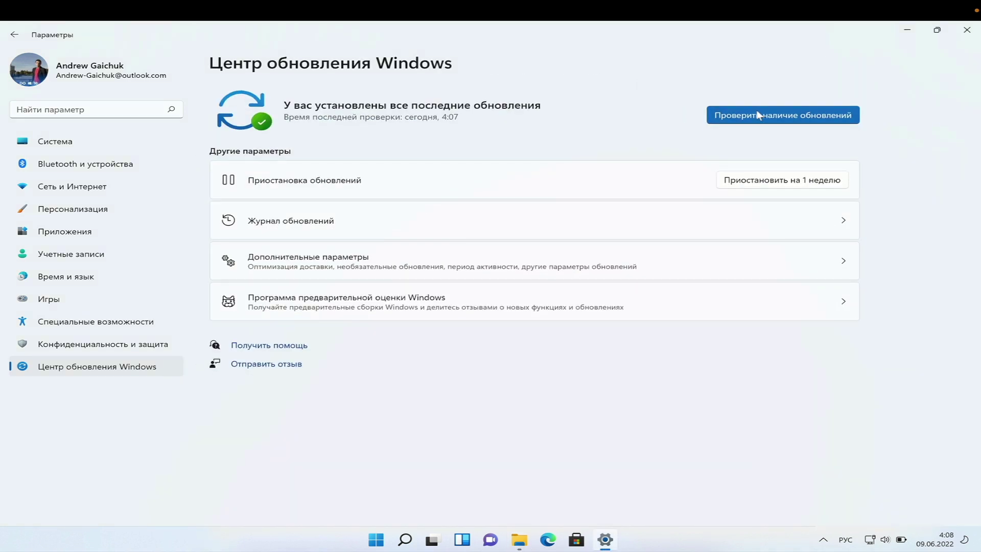
click(757, 113)
click(752, 116)
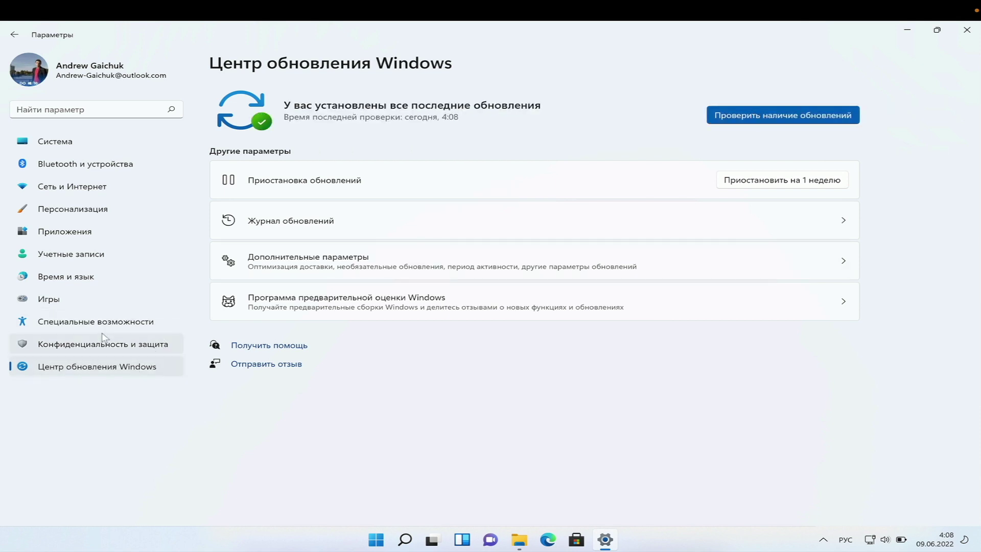
- View the device and Windows specifications on the System About page, and rerun the update check in Windows Update
click(99, 148)
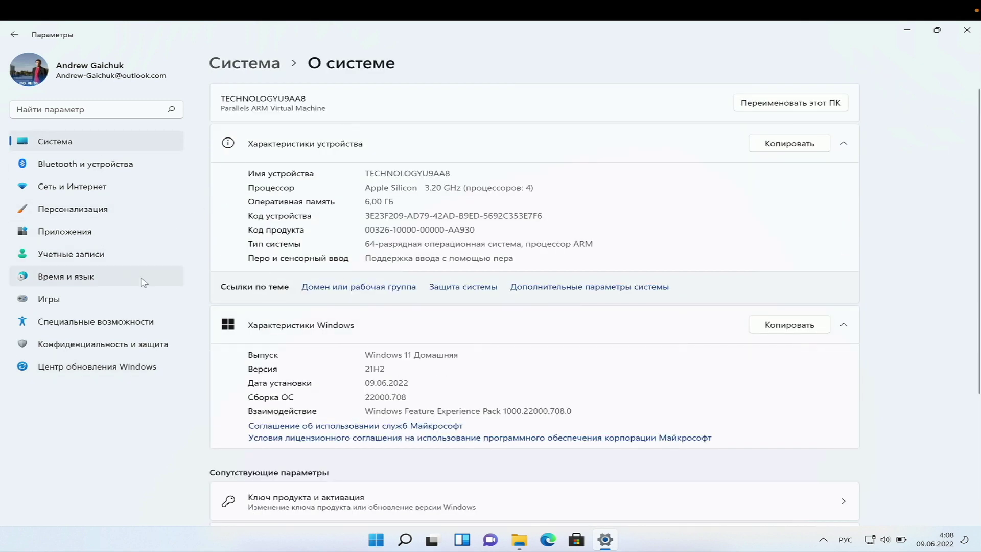
click(114, 148)
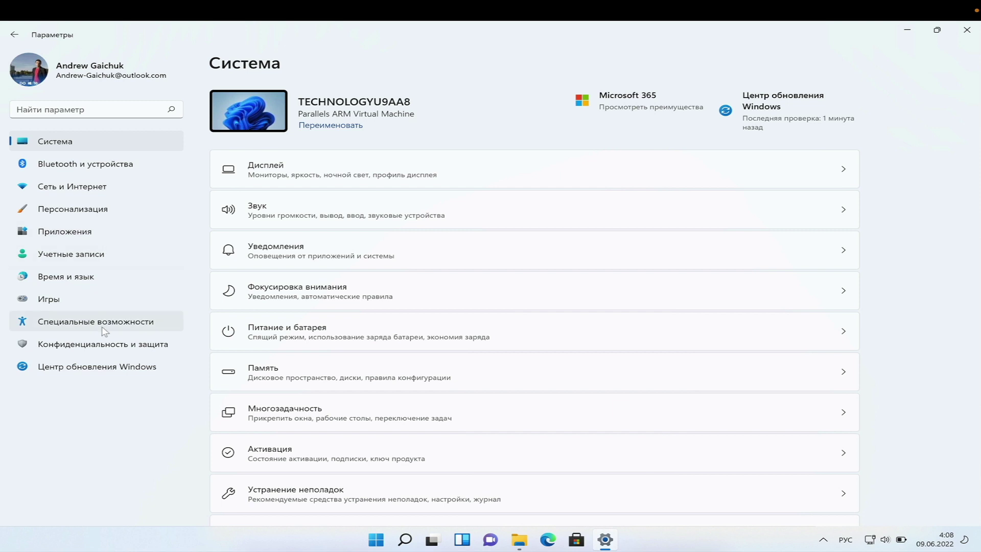
click(98, 367)
click(759, 114)
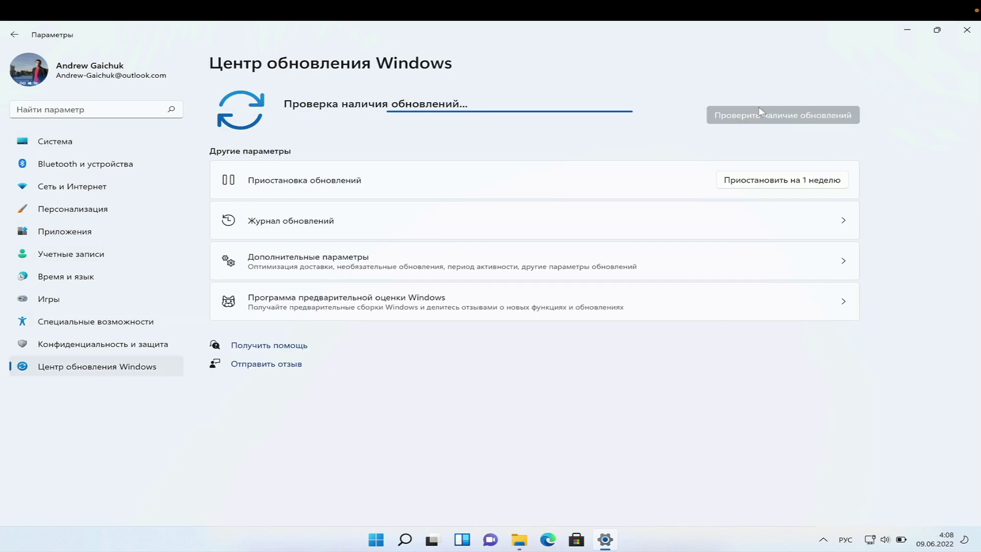
- Switch the Windows Insider channel to Beta and return to the main Windows Update page
click(690, 288)
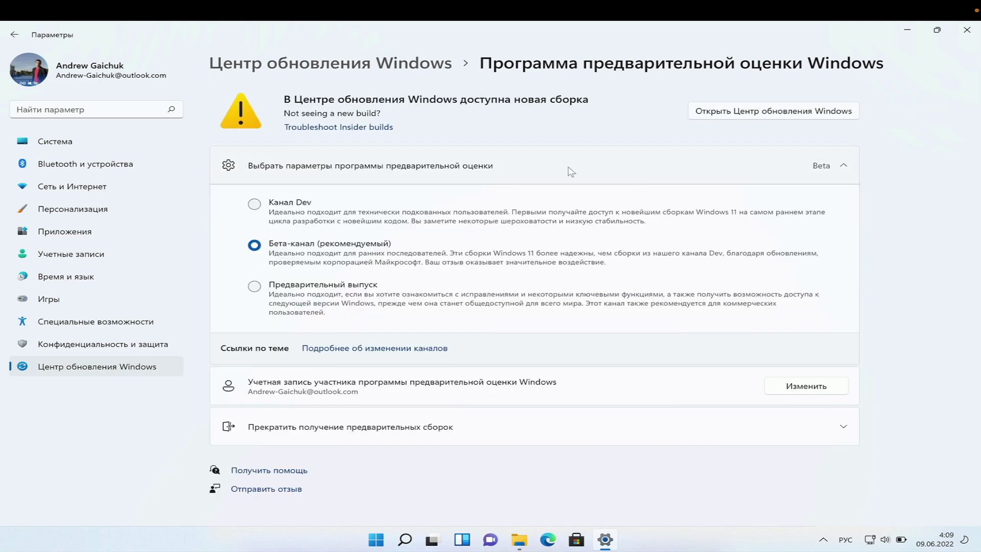
click(571, 169)
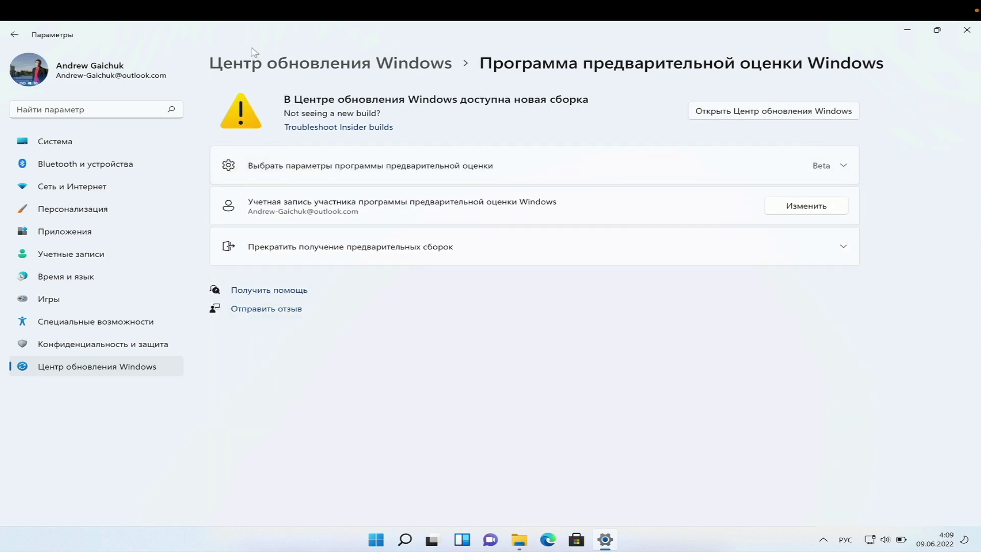
click(15, 34)
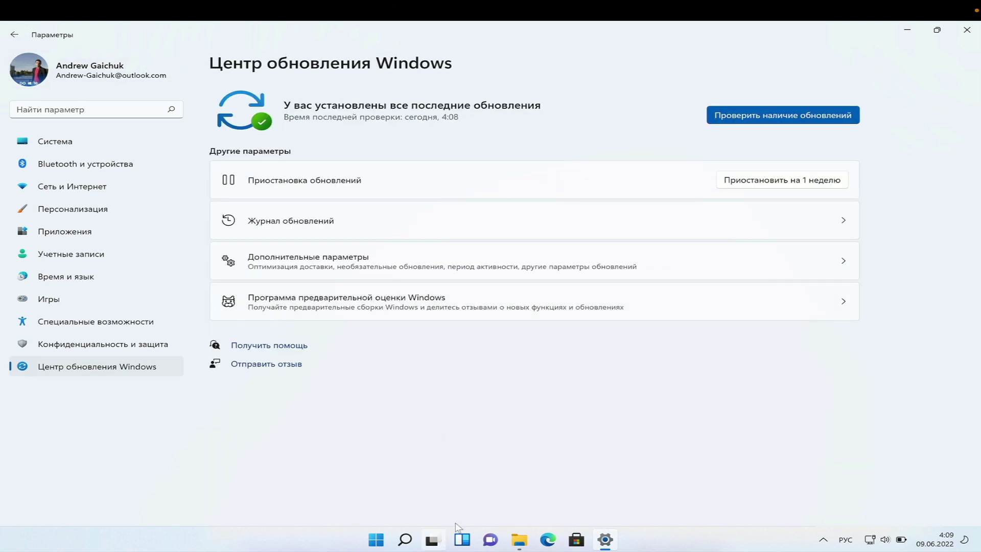
- Switch to Microsoft Edge, search Yandex for "щаадшту штышвук уткщдд" and open the OfflineInsiderEnroll releases page on GitHub
click(525, 537)
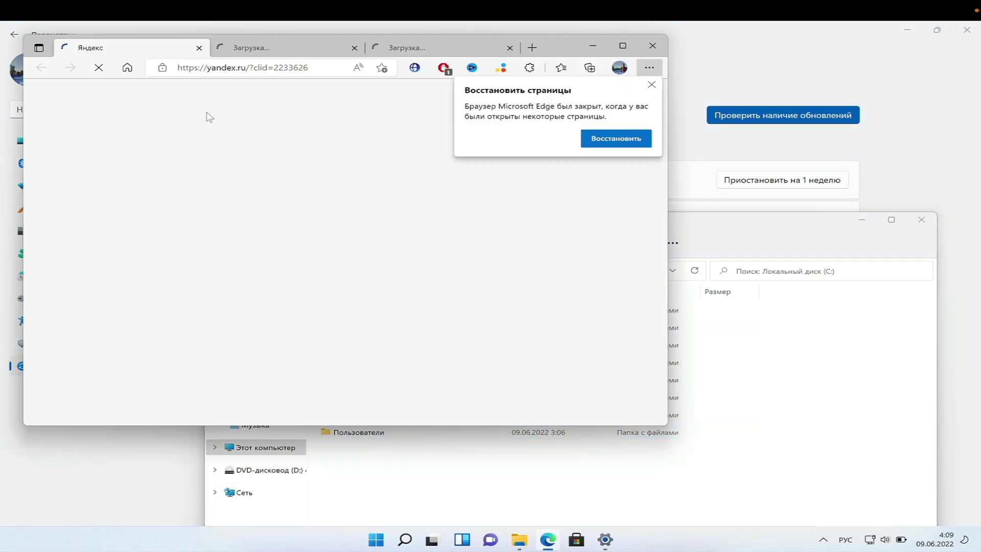
text(щаад)
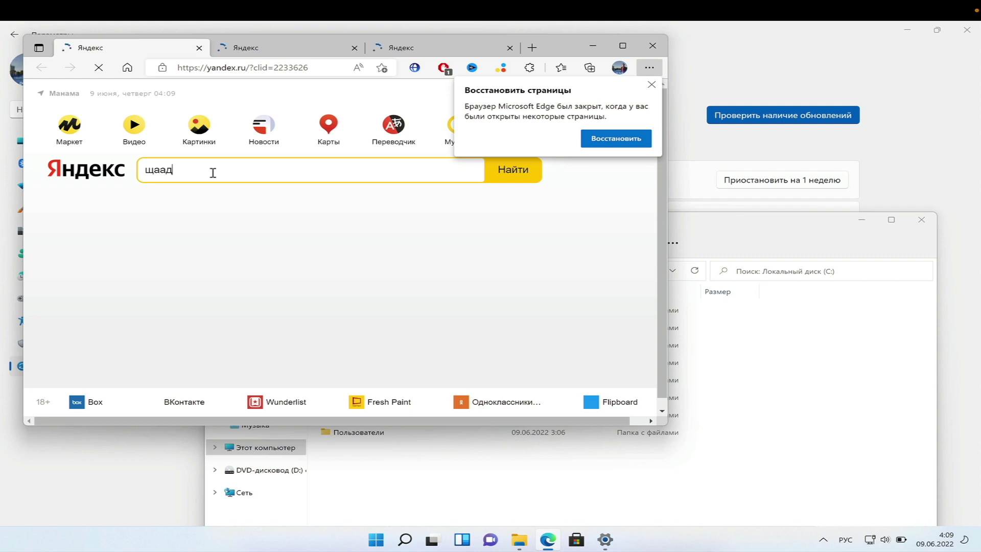
text(шту штгшвук уткщдд)
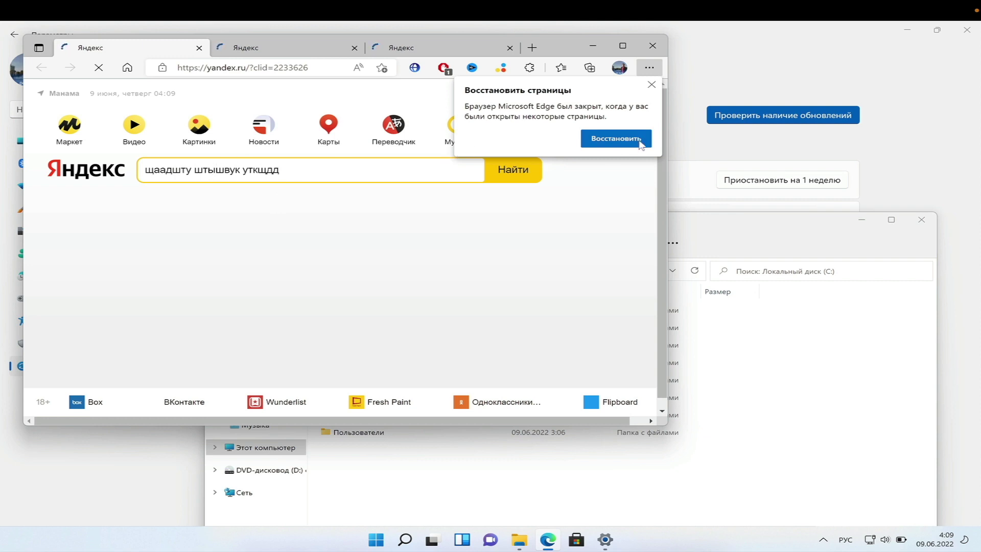
click(651, 84)
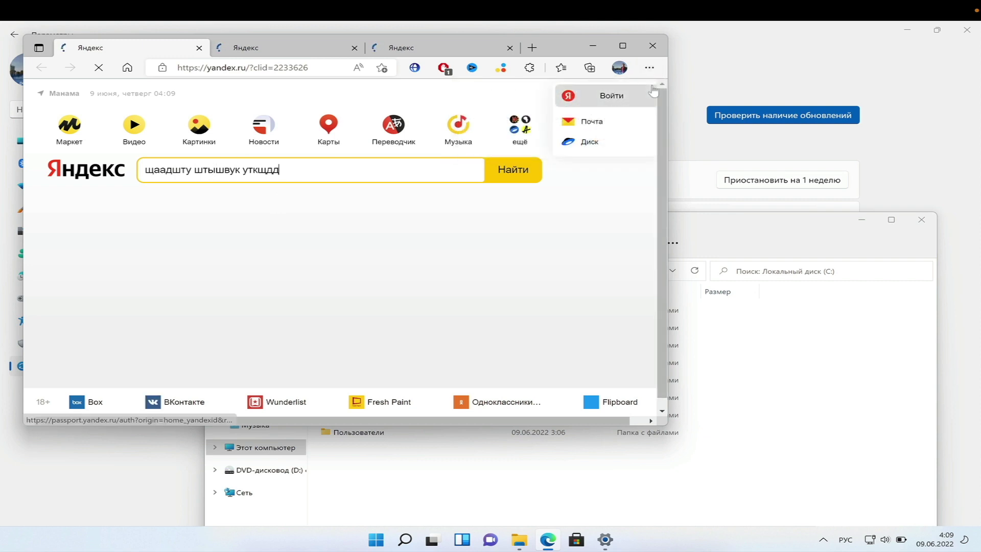
click(524, 169)
click(271, 188)
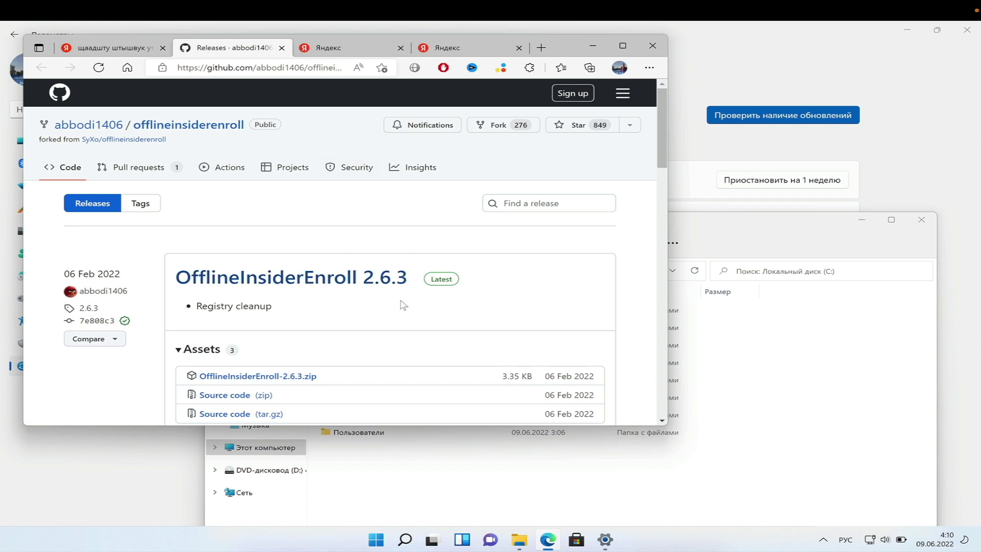
- Download OfflineInsiderEnroll-2.6.3.zip from the latest release, open the archive from Downloads and extract the OfflineInsiderEnroll script to the desktop
scroll(434, 243, down, 3)
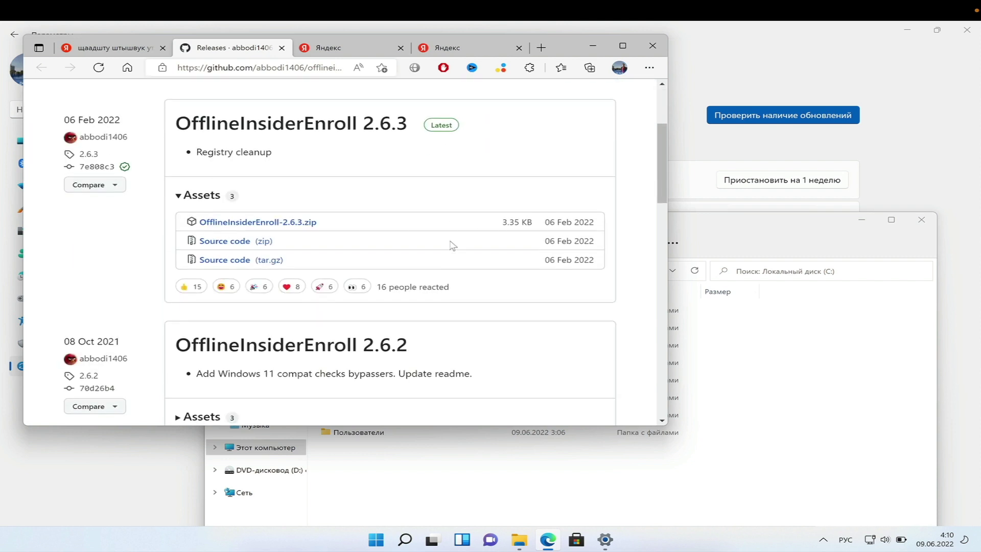
click(268, 227)
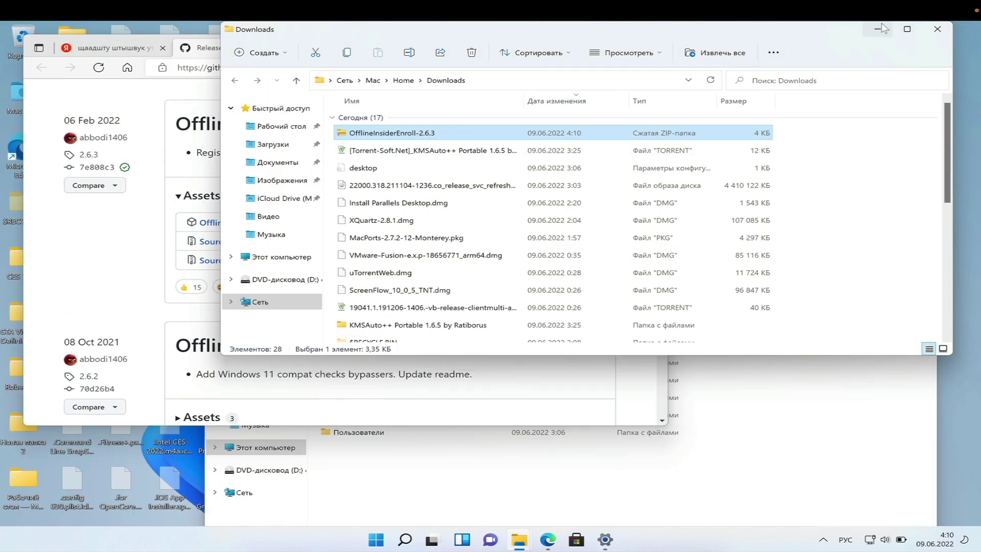
drag(845, 33, 633, 102)
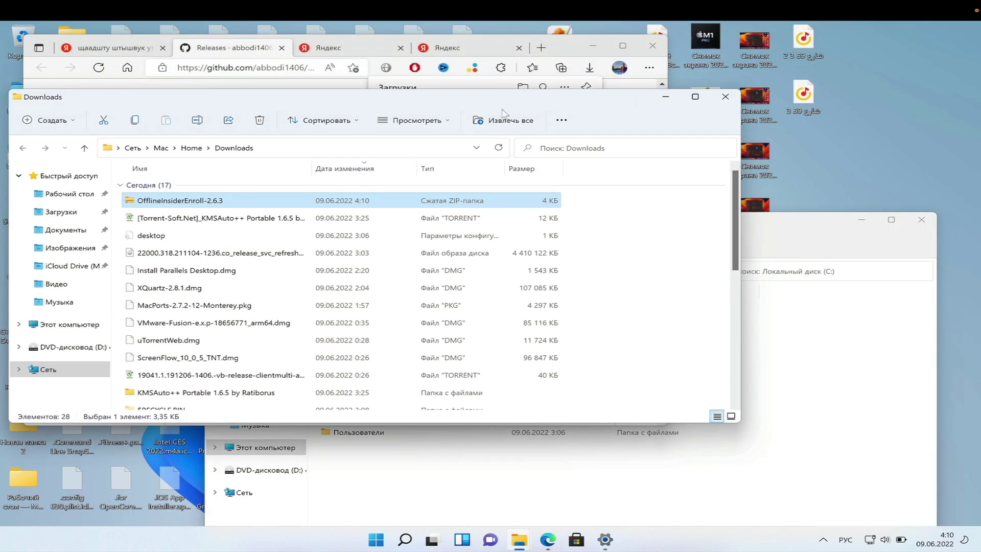
double_click(230, 202)
drag(229, 203, 819, 155)
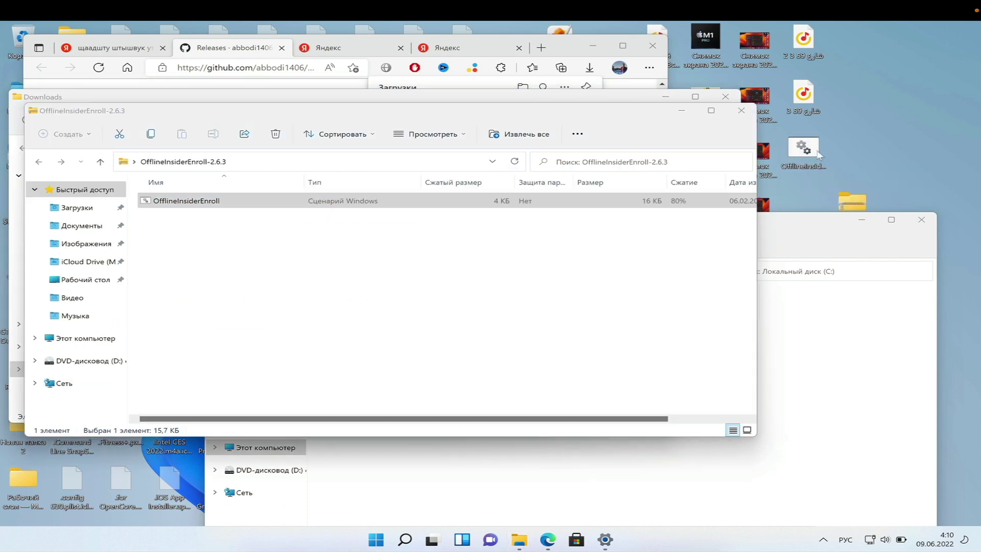
- Run the OfflineInsiderEnroll script on the desktop as administrator and allow it to make changes to the device
click(806, 157)
right_click(806, 157)
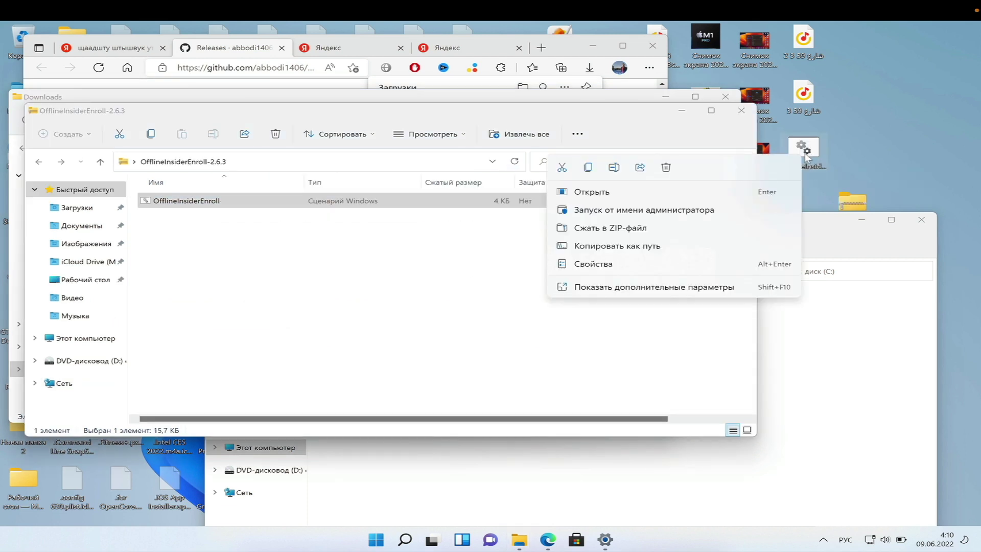
click(717, 209)
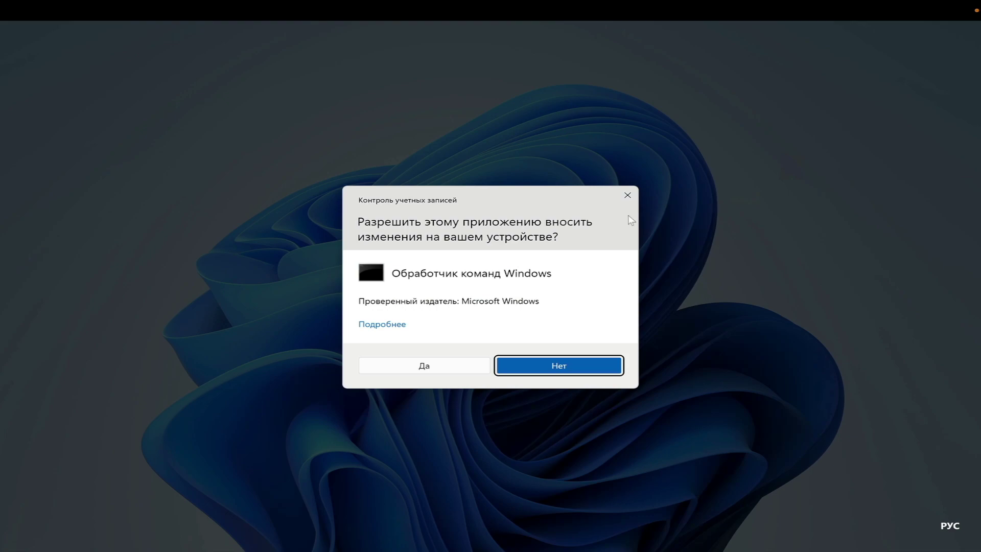
click(424, 366)
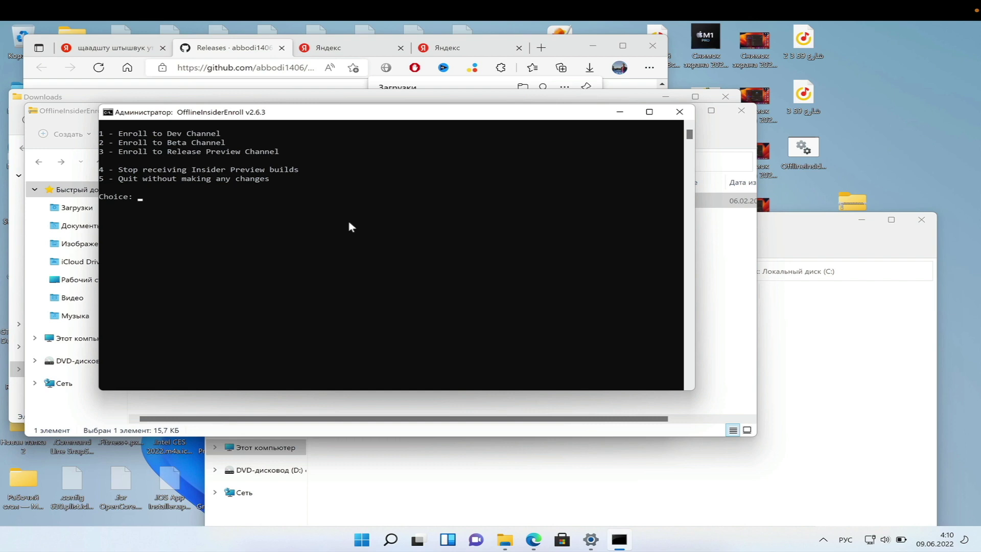
- Switch to Settings, view the Windows Insider Program page, return to Windows Update and check for updates
click(533, 539)
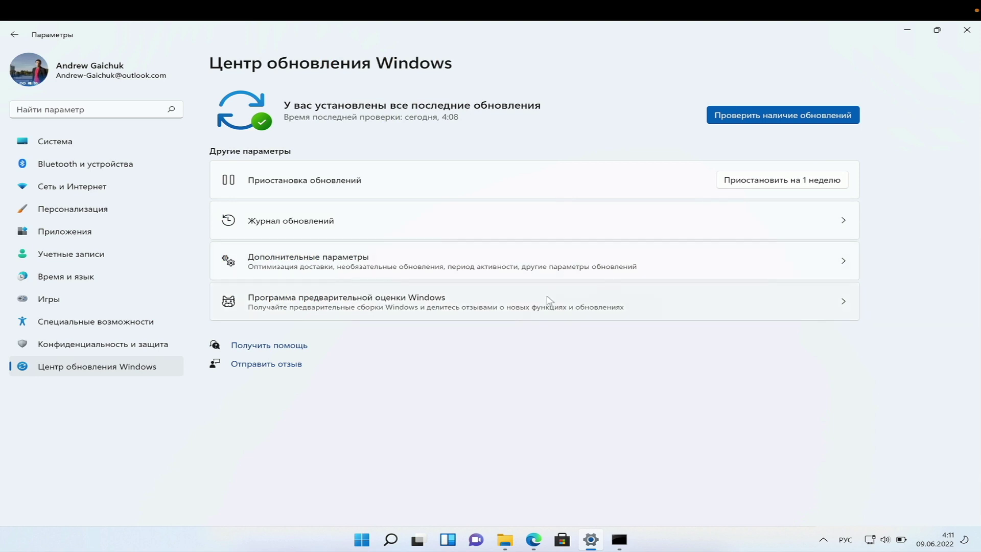
click(549, 300)
key(alt+Left)
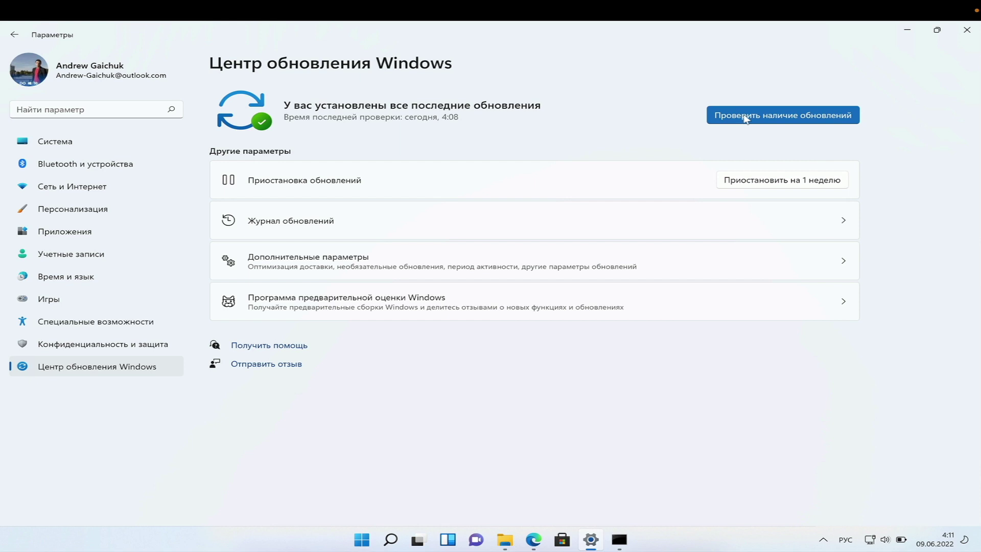
click(746, 118)
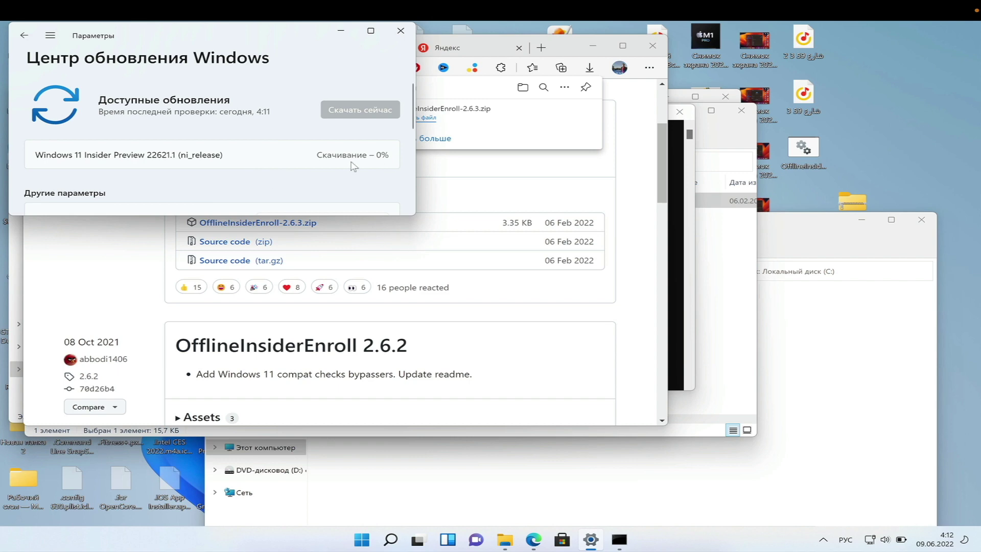
- Switch to the File Explorer window showing the C: drive and open the Sources folder inside $WINDOWS.~BT
mouse_move(504, 539)
mouse_move(471, 470)
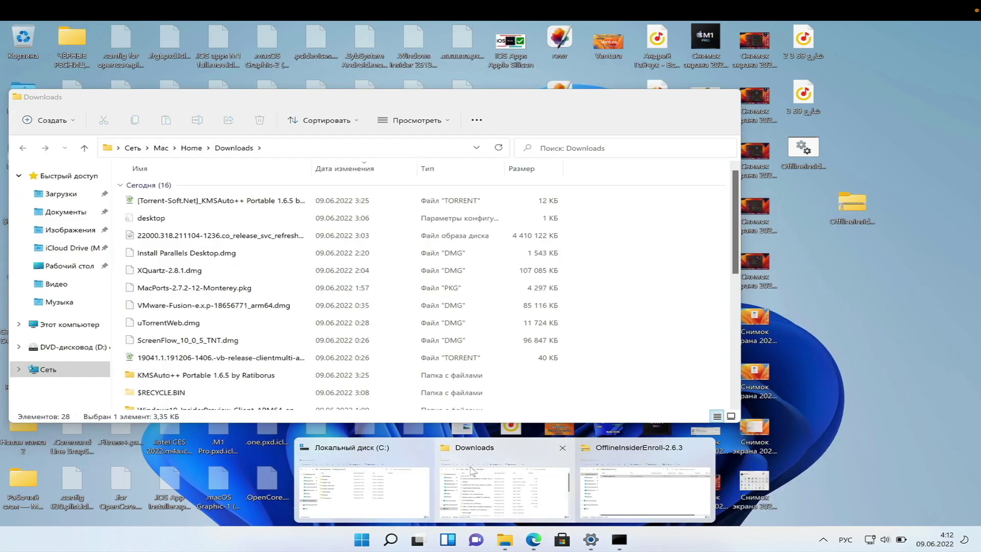
click(376, 462)
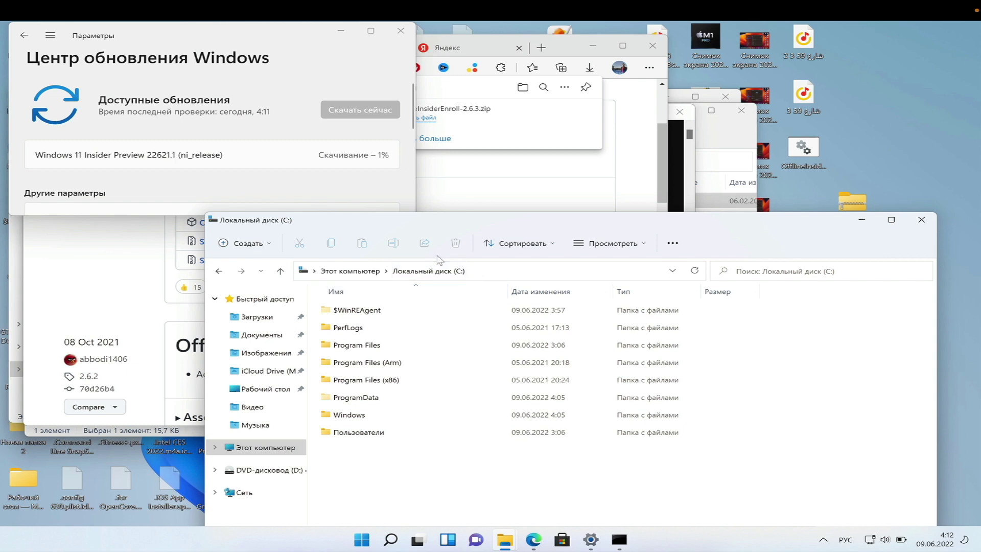
drag(460, 224, 631, 182)
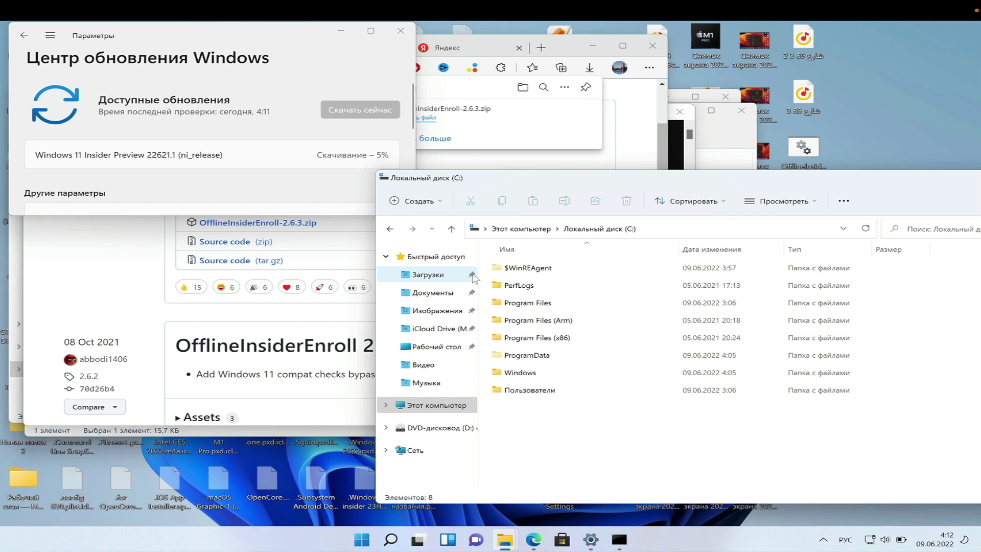
double_click(526, 405)
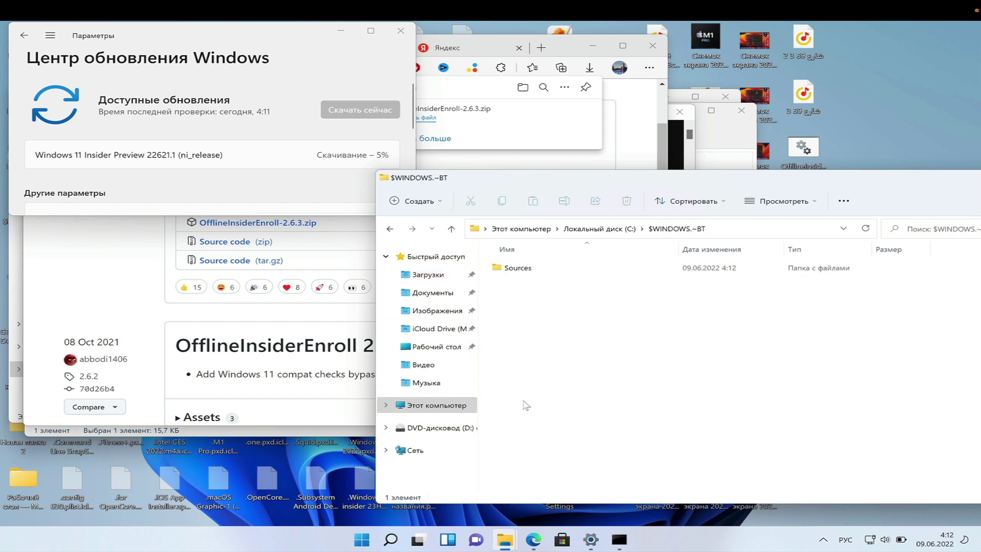
double_click(536, 270)
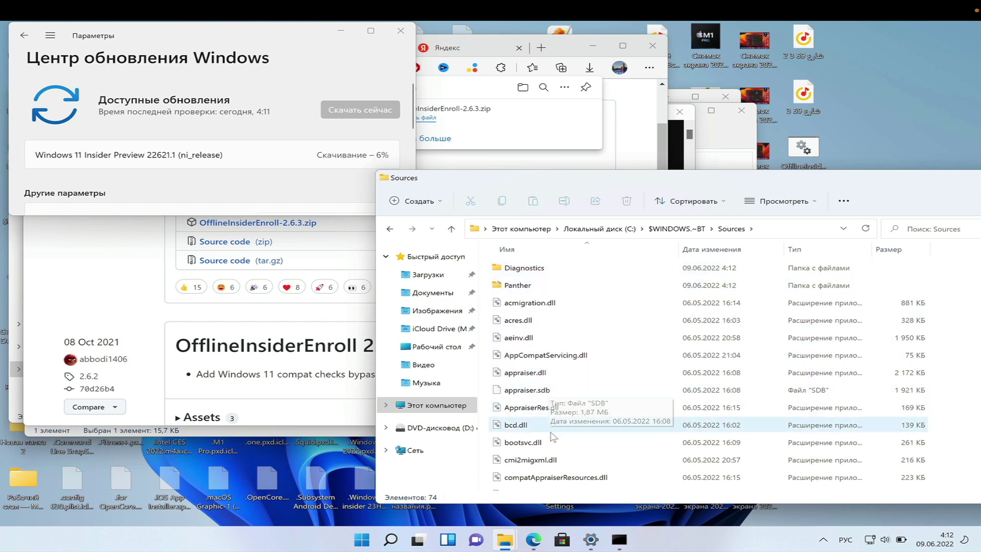
- Select compatAppraiserResources.dll in the Sources folder, view its file actions including Delete, dismiss them and close the folder window
click(560, 477)
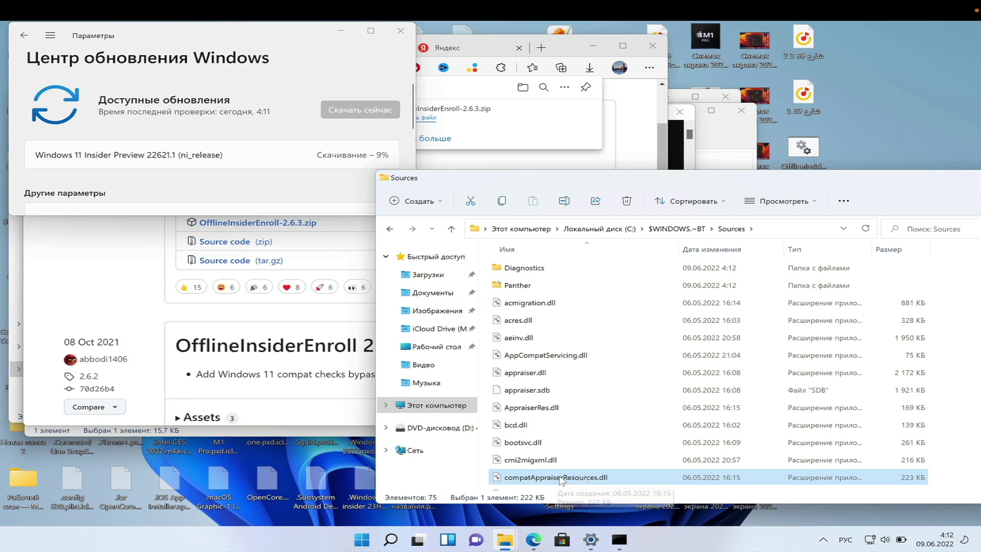
right_click(596, 483)
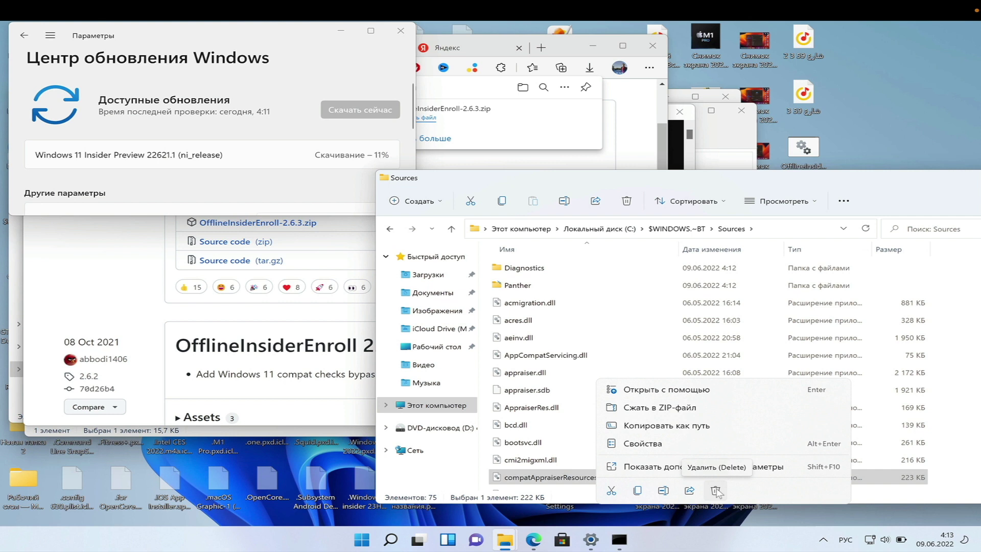
click(712, 182)
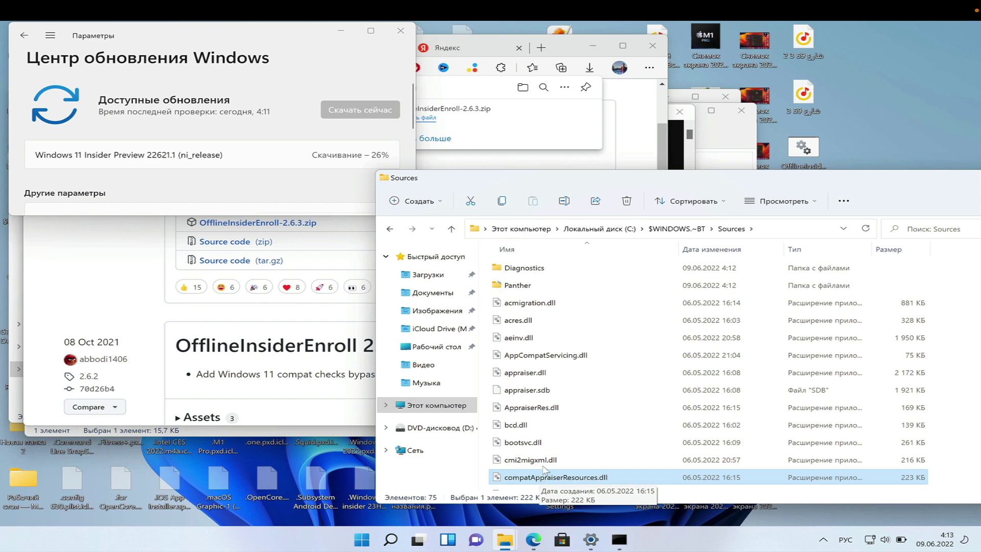
drag(902, 181, 808, 193)
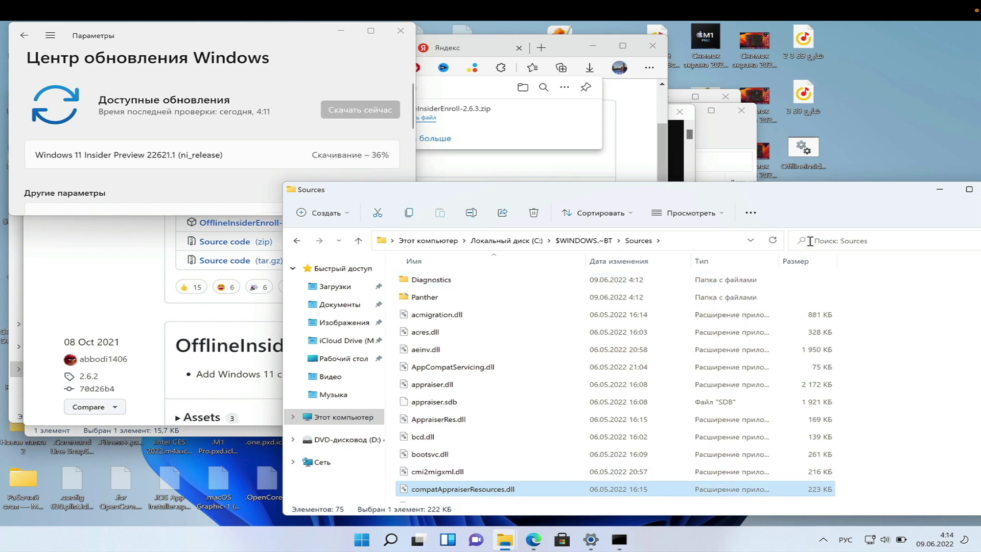
click(856, 207)
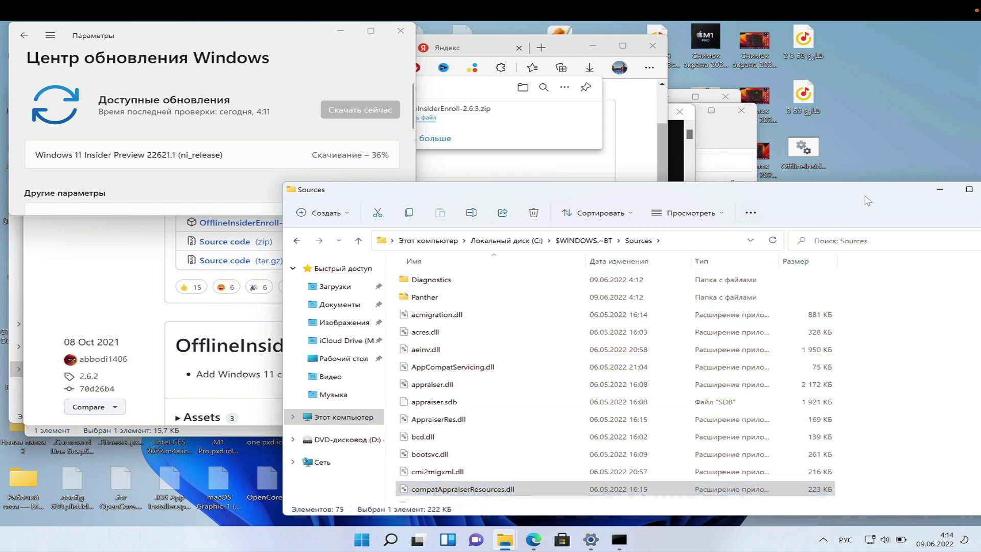
drag(867, 201, 741, 206)
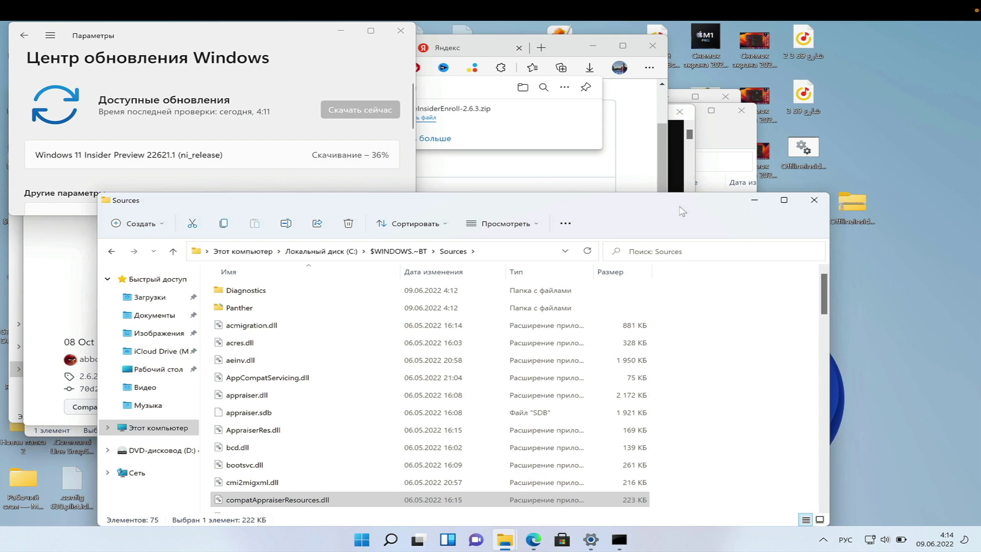
click(823, 201)
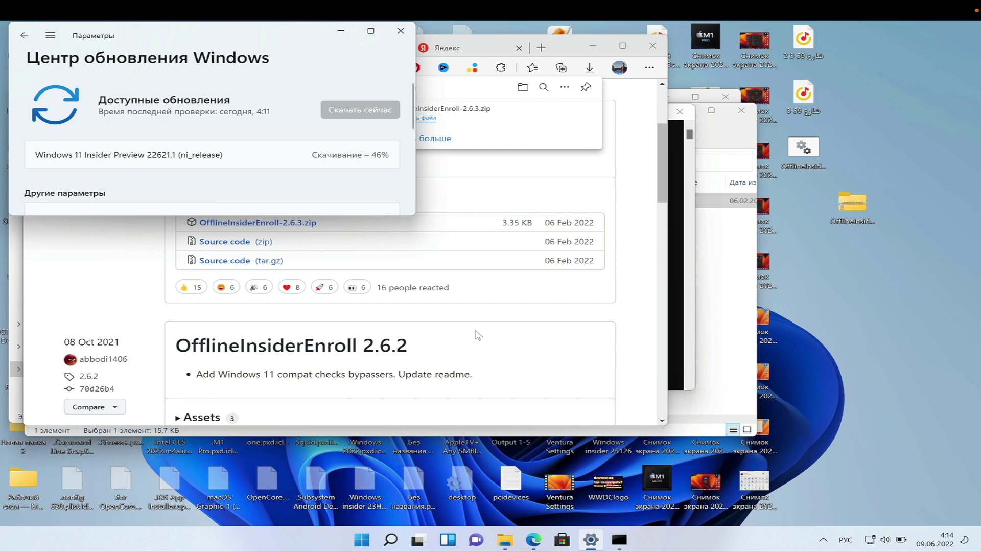
- Reopen the $WINDOWS.~BT\Sources folder on the C: drive, select compatAppraiserResources.dll and close the folder window
click(513, 529)
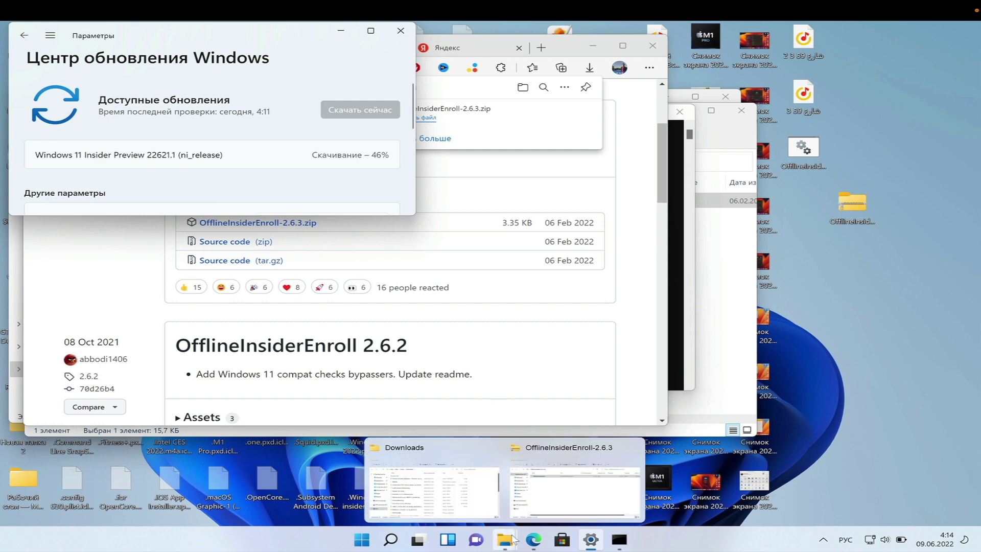
key(super+e)
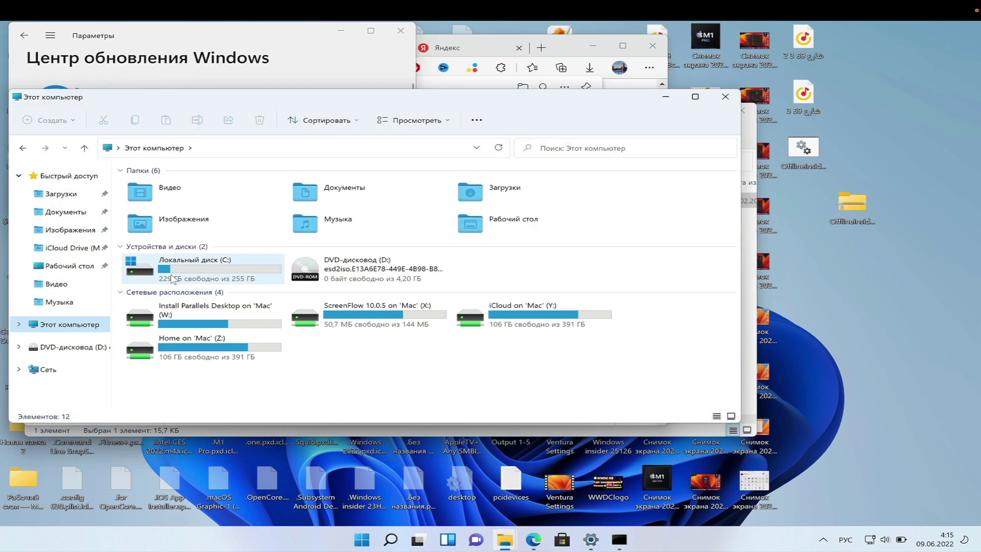
double_click(177, 275)
double_click(199, 187)
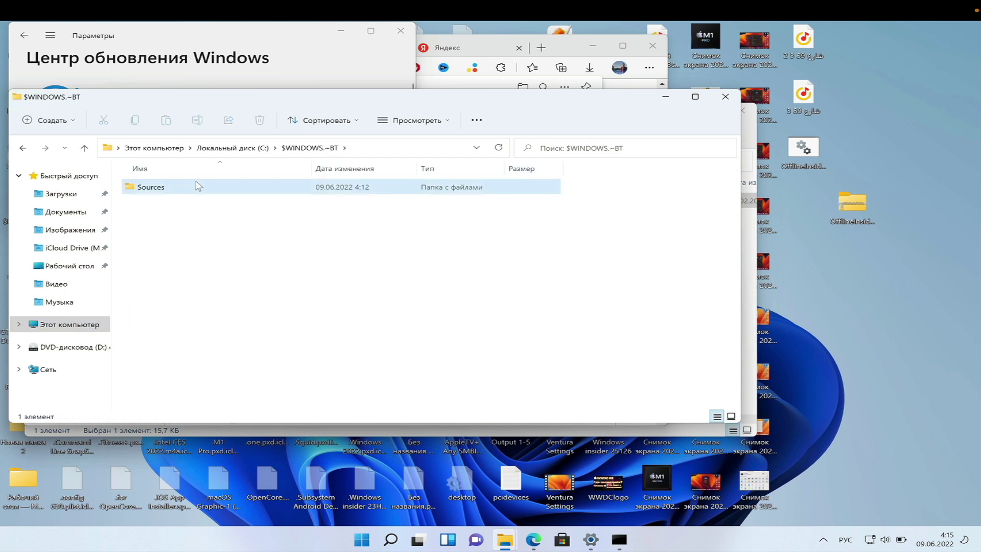
double_click(198, 187)
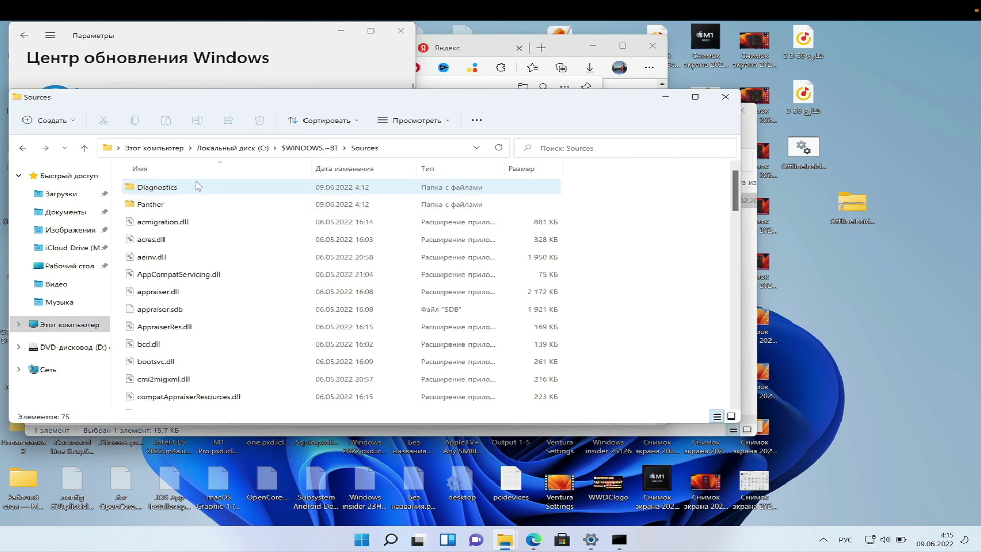
click(217, 398)
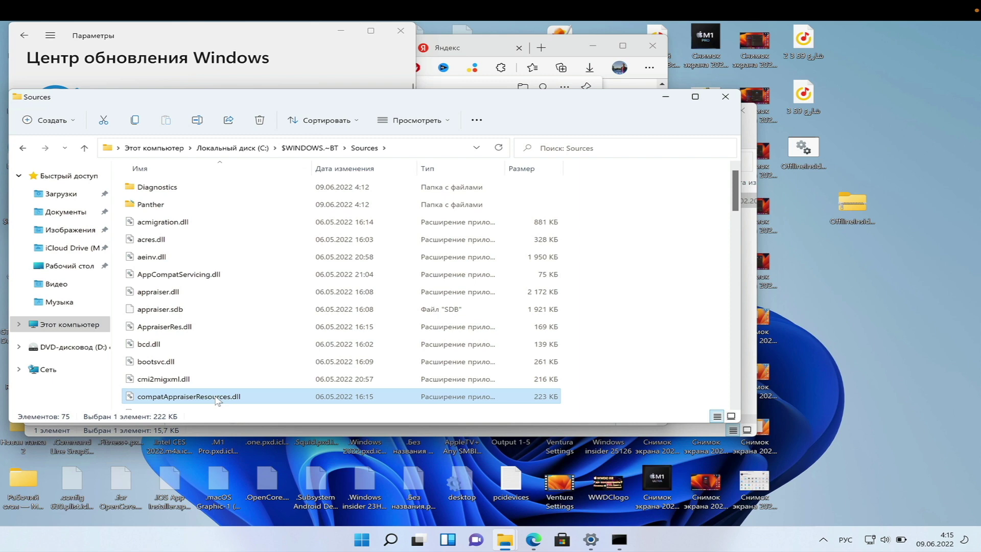
click(731, 100)
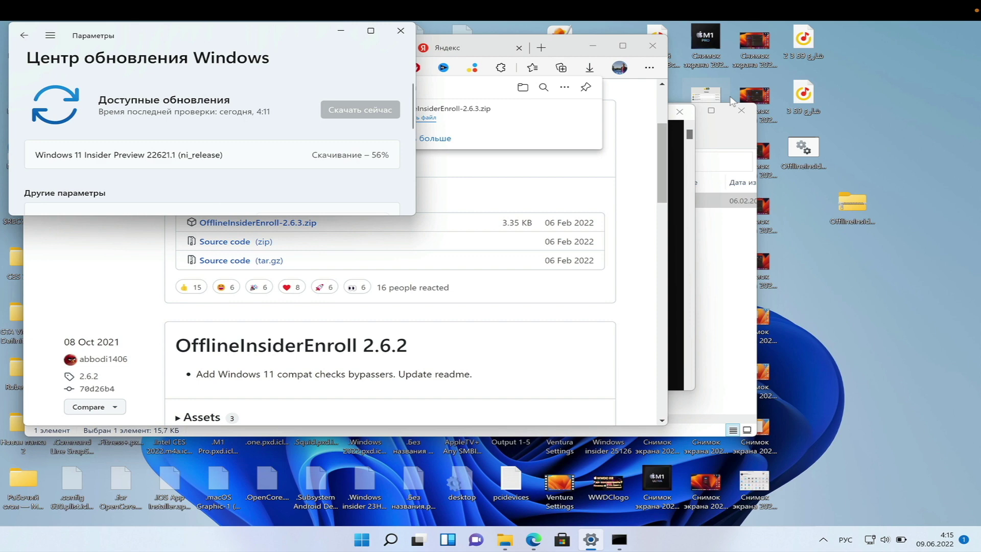
- Show the Start menu, view the Insider Preview download in a maximized Windows Update window, and minimize Settings
click(361, 540)
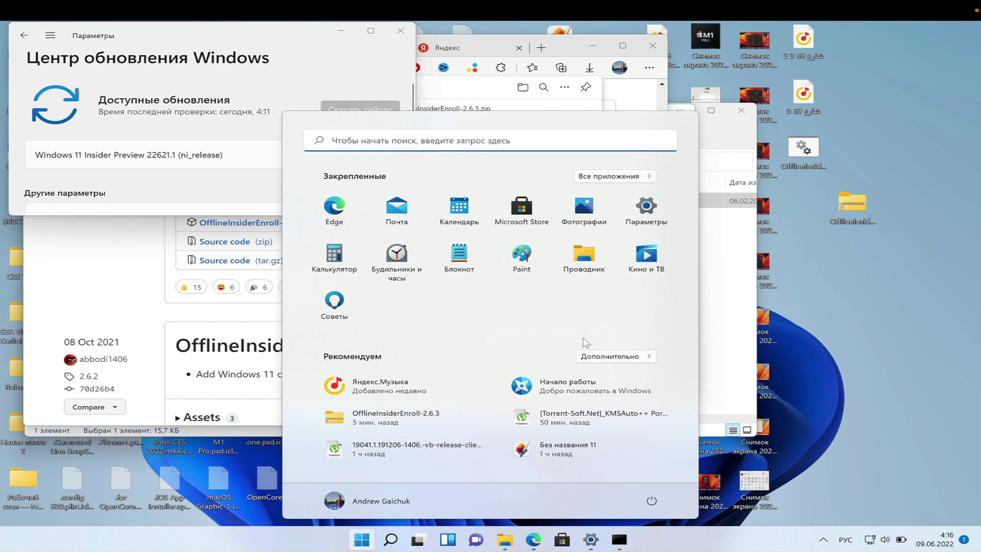
double_click(380, 32)
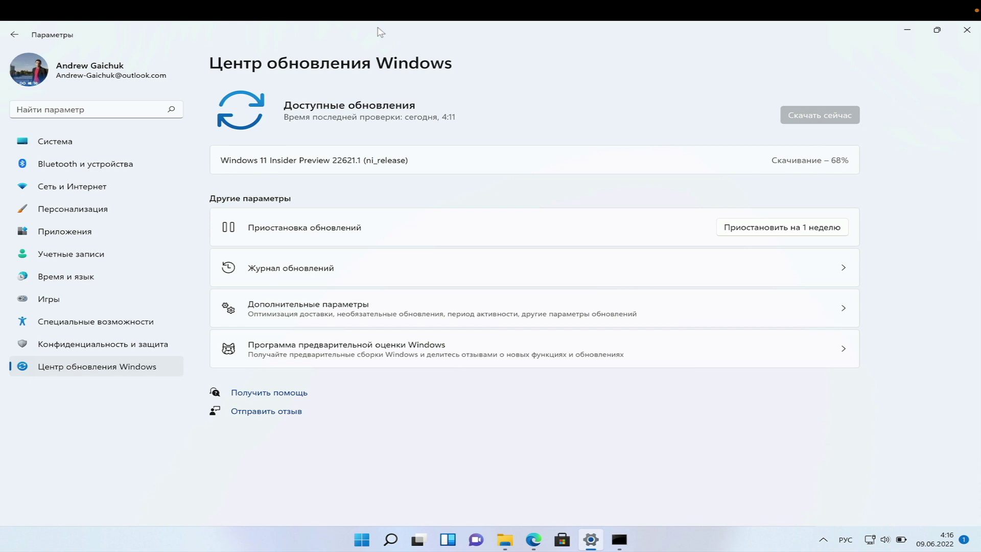
click(907, 29)
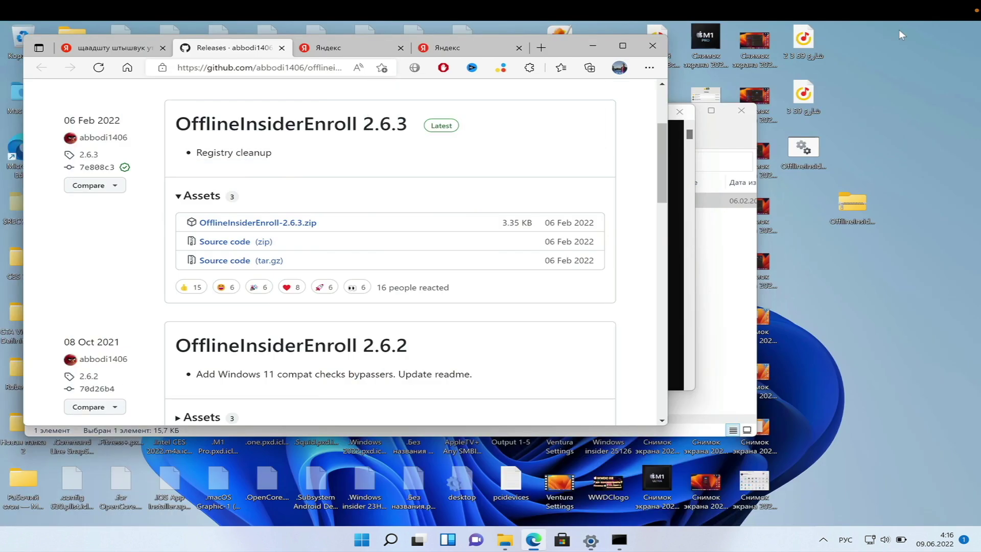
- Bring up the OfflineInsiderEnroll channel choices, and close the script's console and the archive window
click(816, 160)
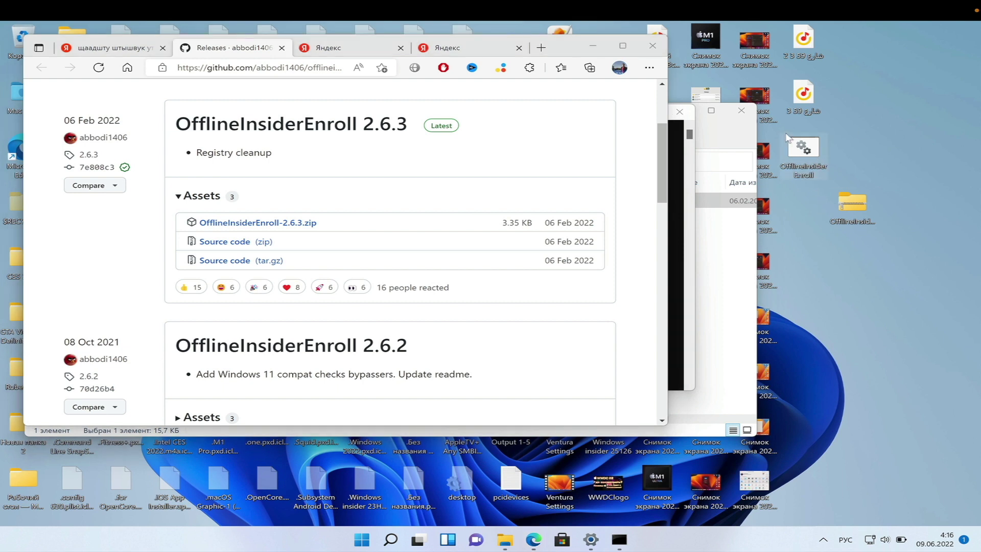
double_click(809, 153)
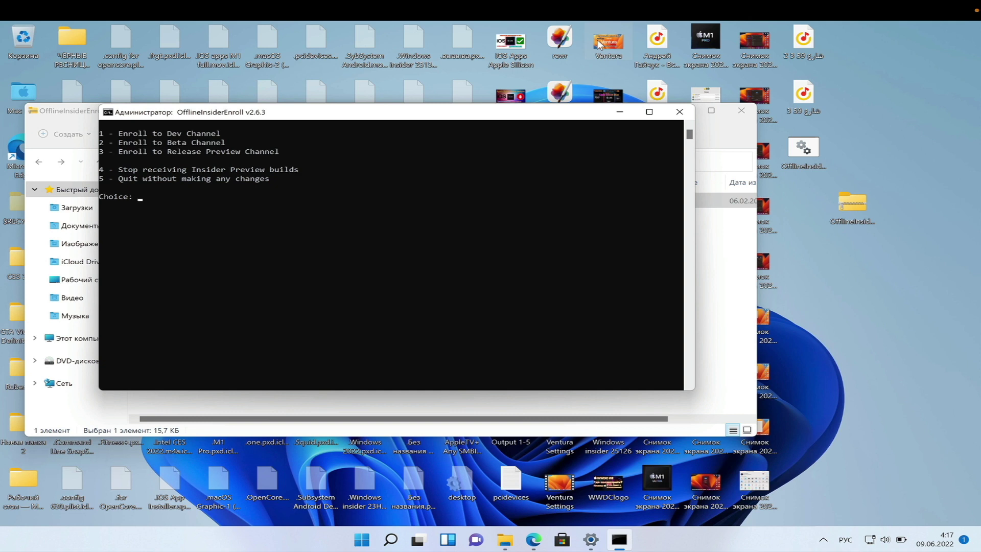
click(679, 113)
click(737, 110)
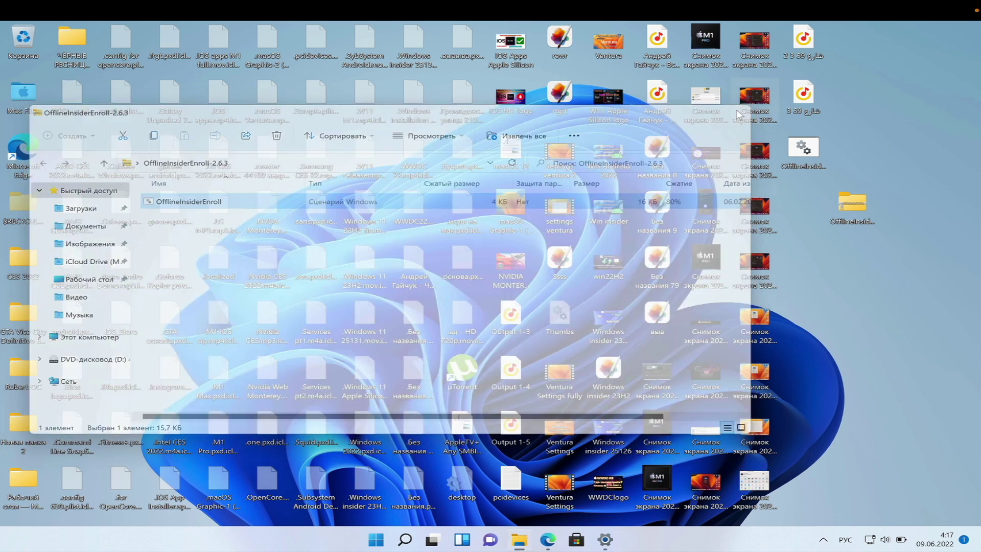